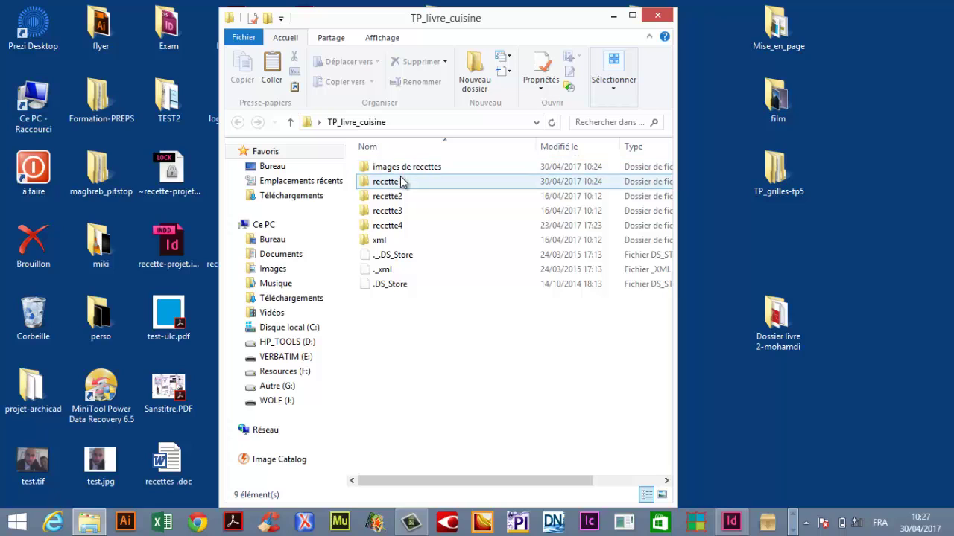
Step: Reopen the TP_livre_cuisine folder from the desktop and look into the links 1 subfolder of images de recettes
left_click(402, 184)
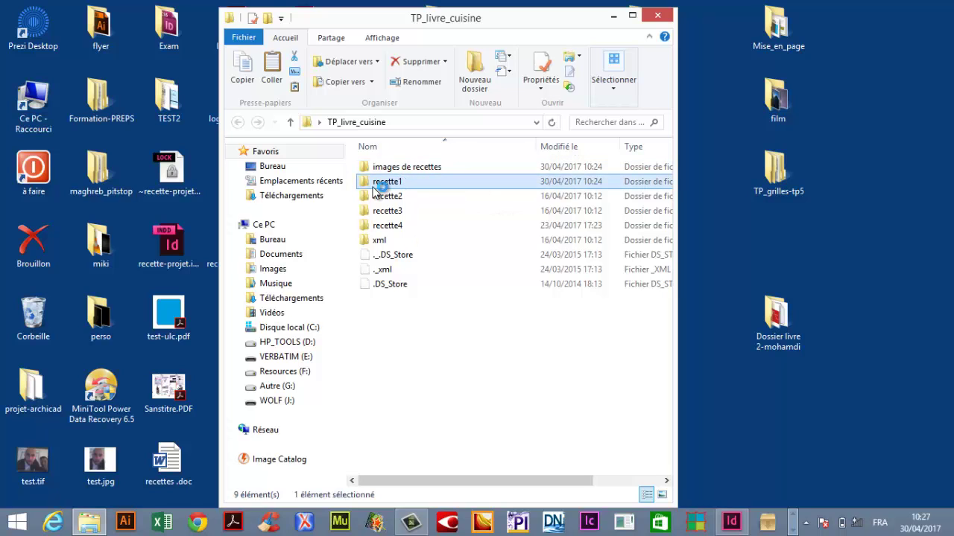
left_click(657, 15)
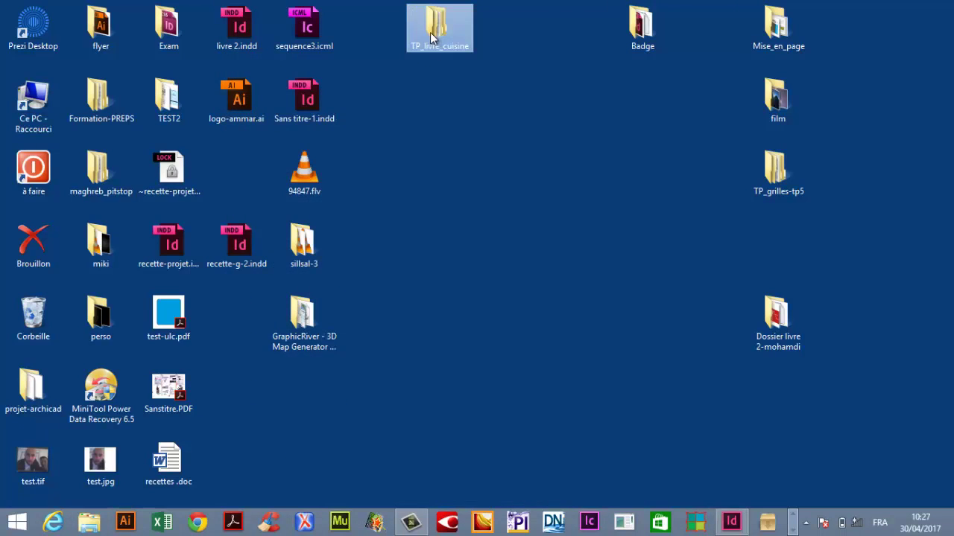
double_click(411, 31)
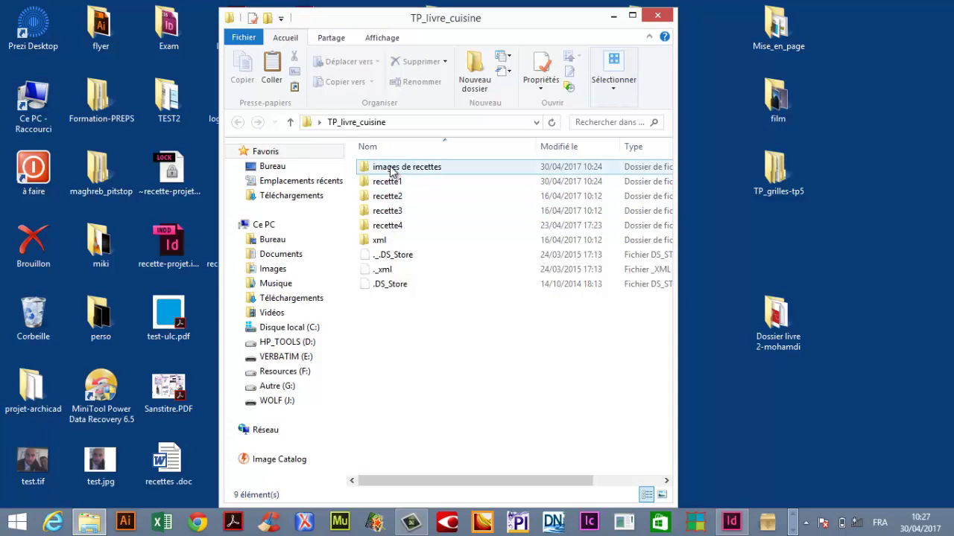
double_click(368, 168)
double_click(369, 170)
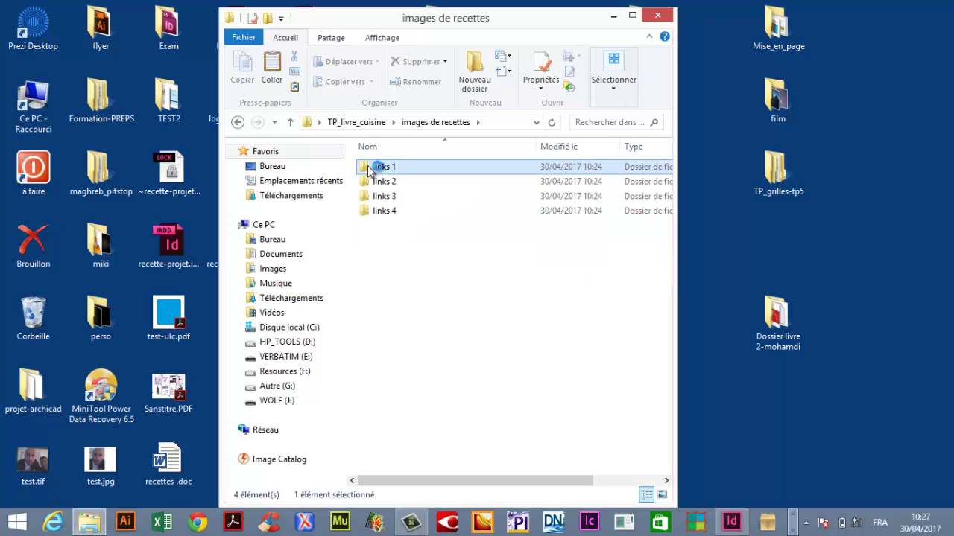
left_click(239, 123)
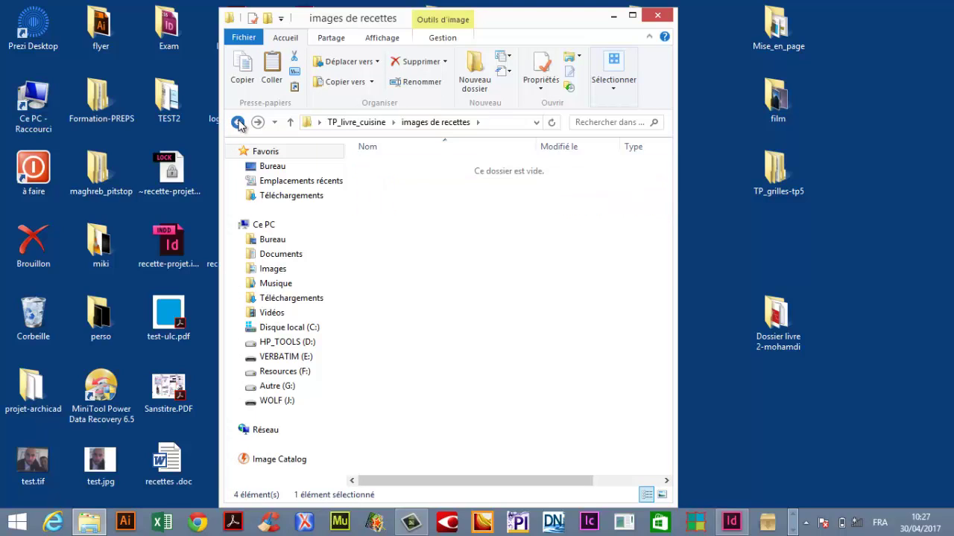
left_click(238, 123)
Step: Open recettes de soupe.doc from the recette1 folder, skim its recipes, and close the document
double_click(382, 183)
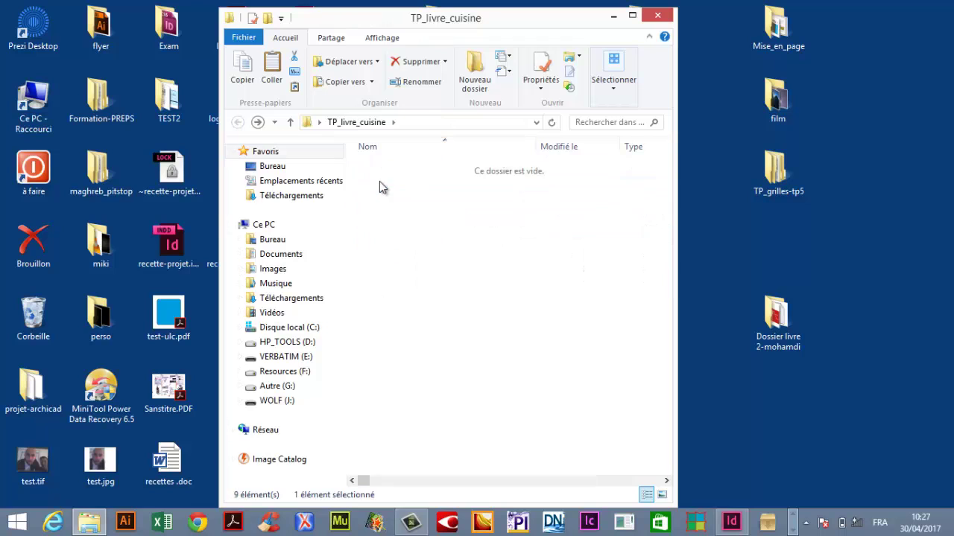
double_click(380, 225)
left_click(377, 255)
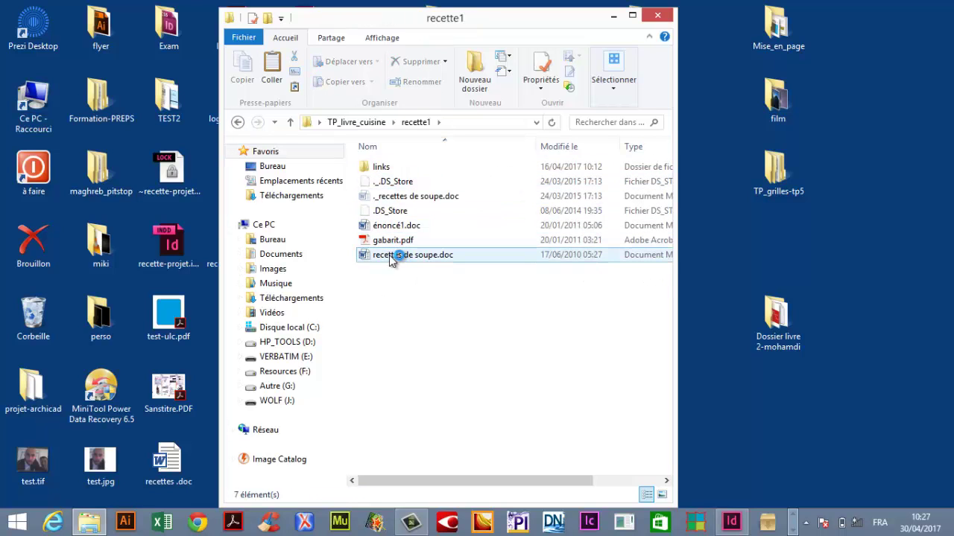
double_click(367, 256)
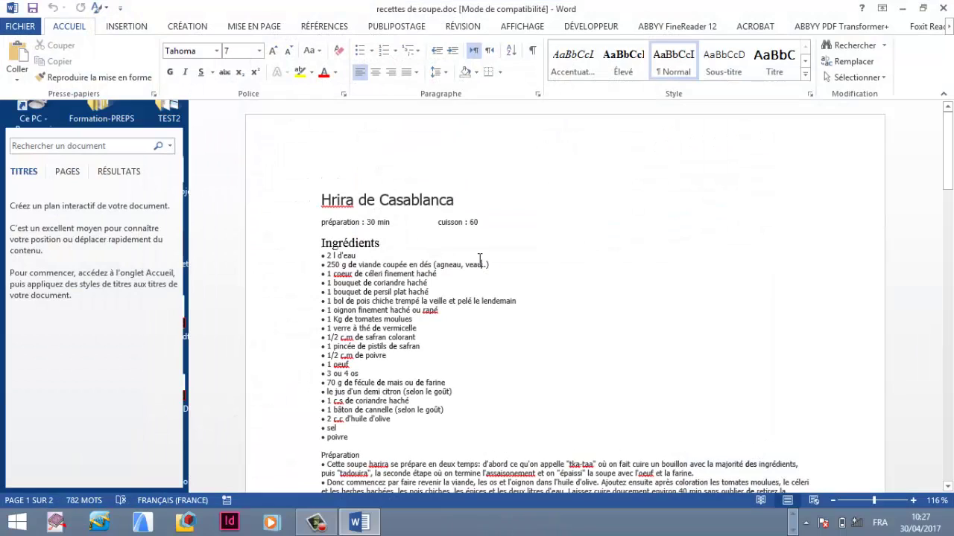
scroll(479, 268, "down", 15)
scroll(478, 263, "down", 15)
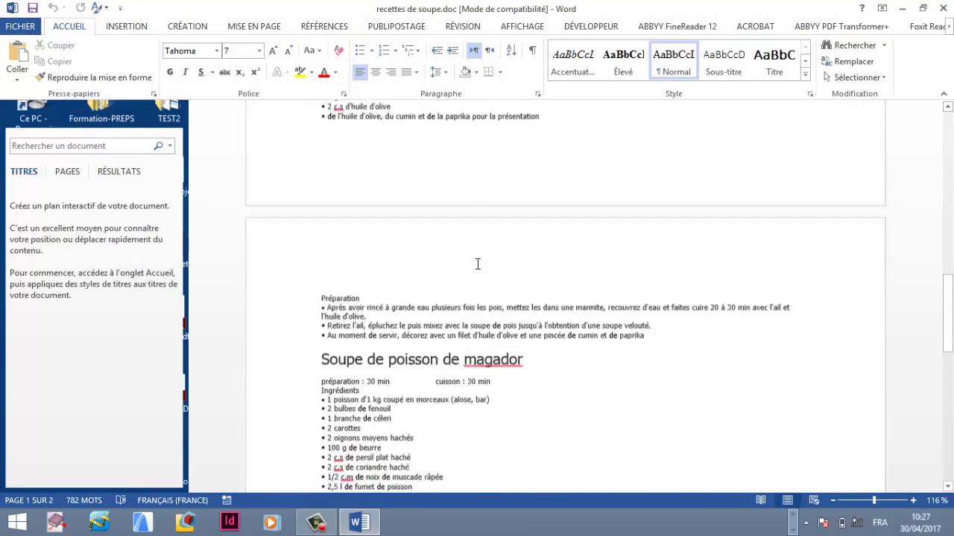
left_click(946, 6)
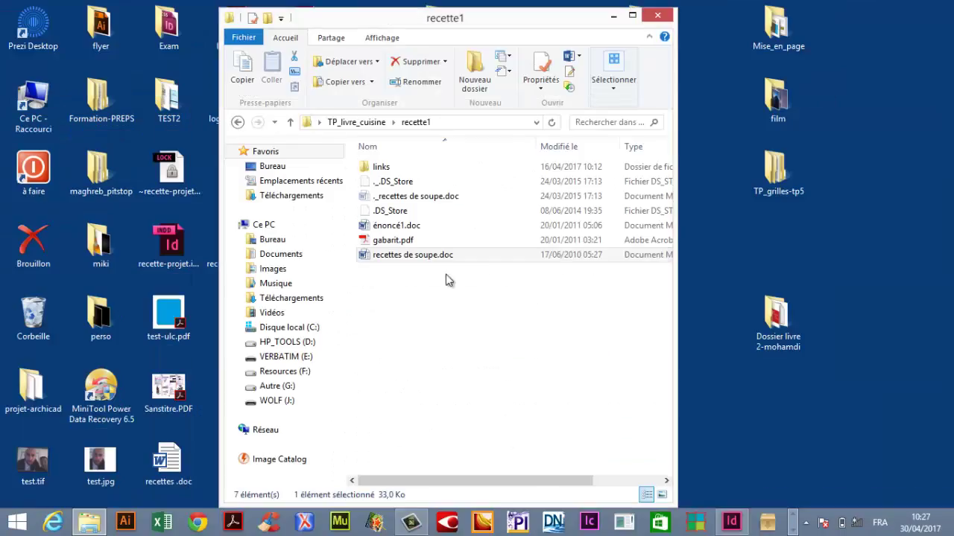
Step: Go back to TP_livre_cuisine and look through the recette2 folder and its sibling recipe folders
left_click(238, 122)
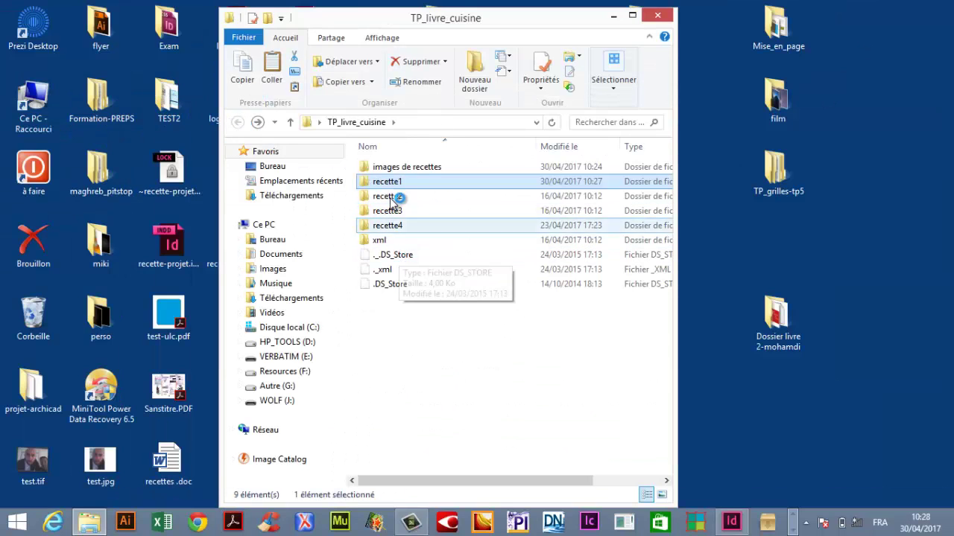
left_click(410, 199)
double_click(410, 201)
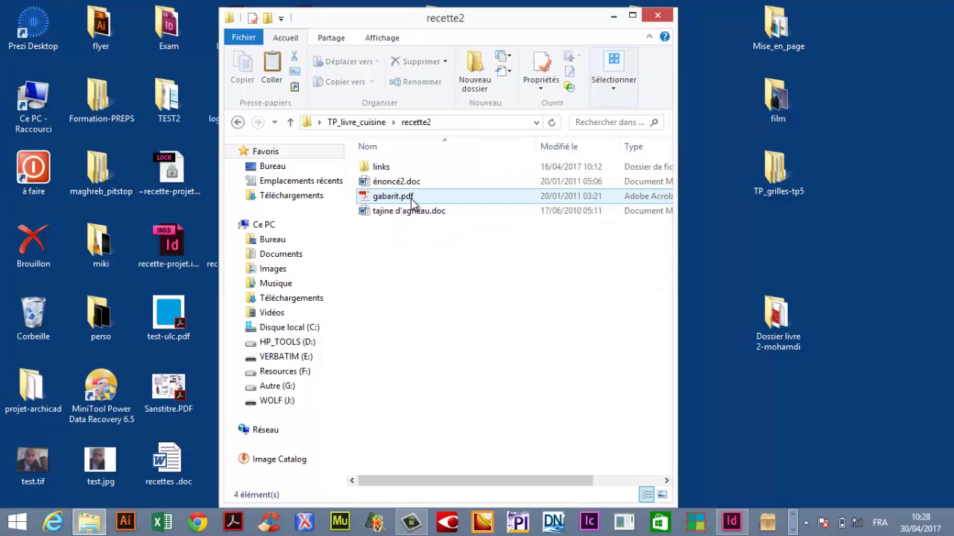
left_click(238, 122)
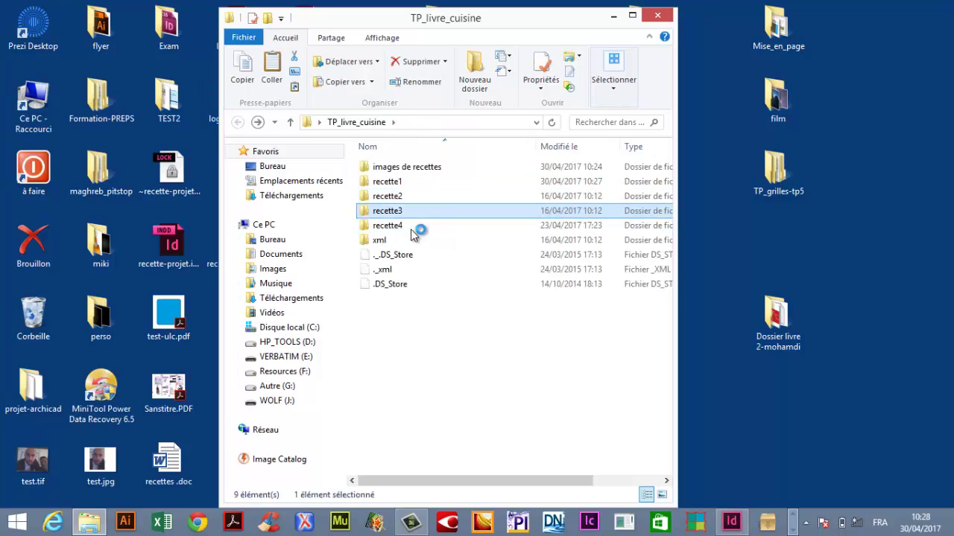
left_click(422, 226)
left_click(483, 339)
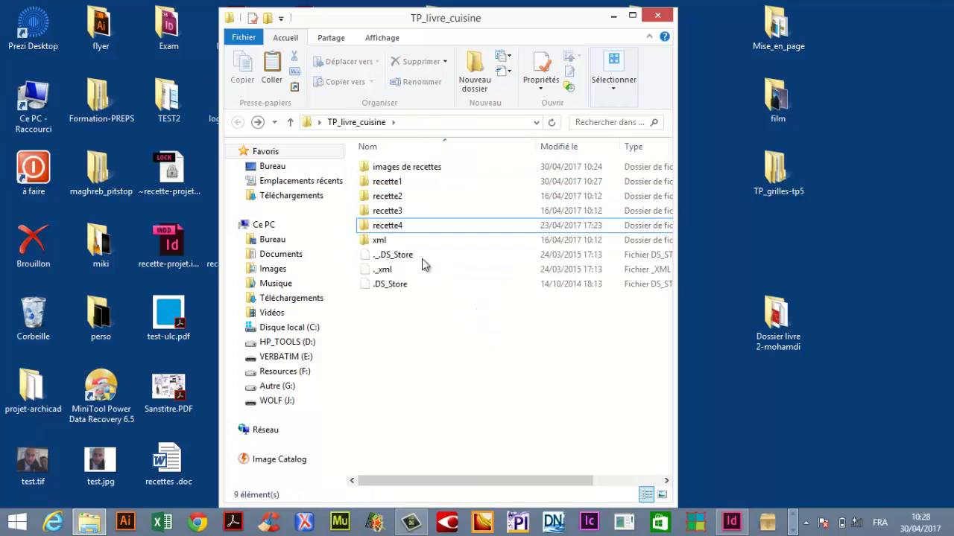
Step: Open énoncé1.doc from the recette1 folder and examine the page plan, book format and margin specifications
left_click(387, 184)
double_click(387, 185)
left_click(373, 228)
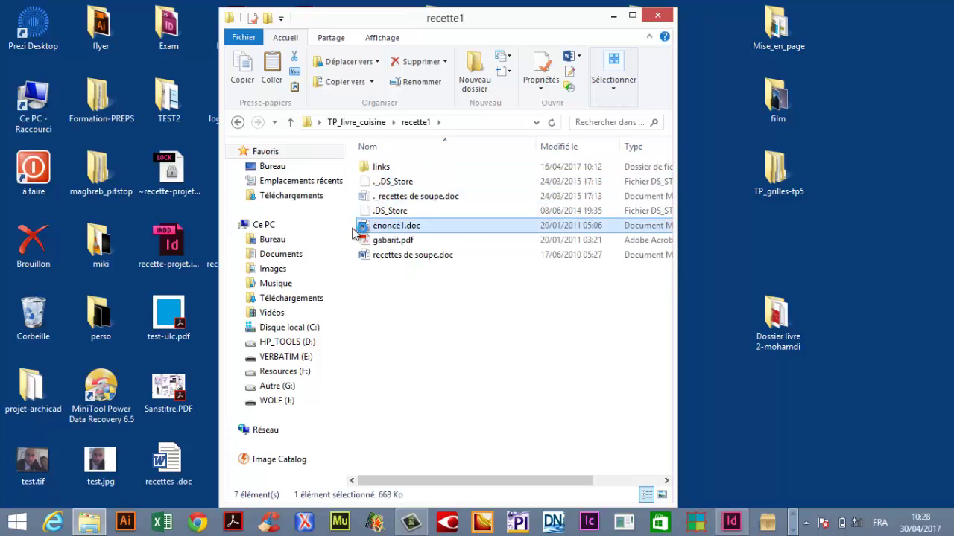
left_click(425, 255)
double_click(386, 225)
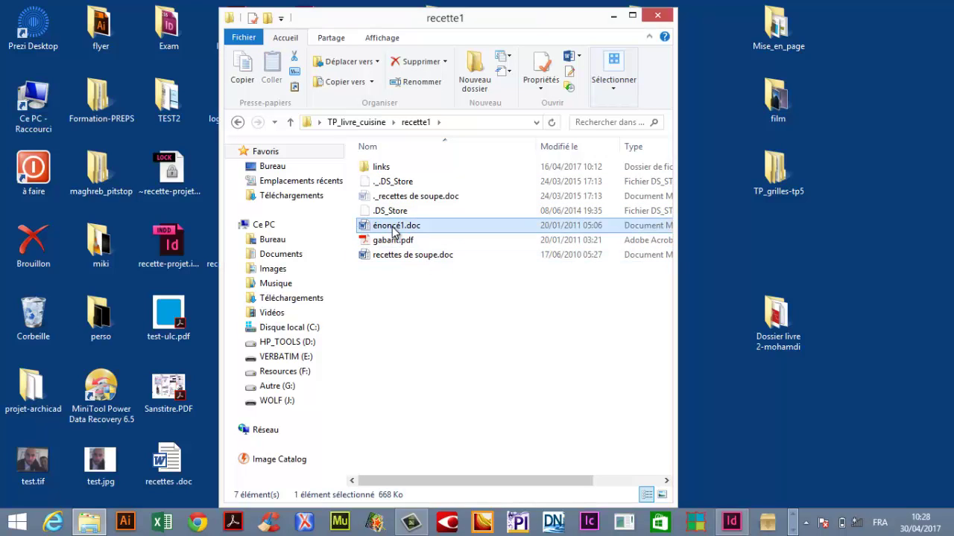
scroll(495, 314, "down", 6)
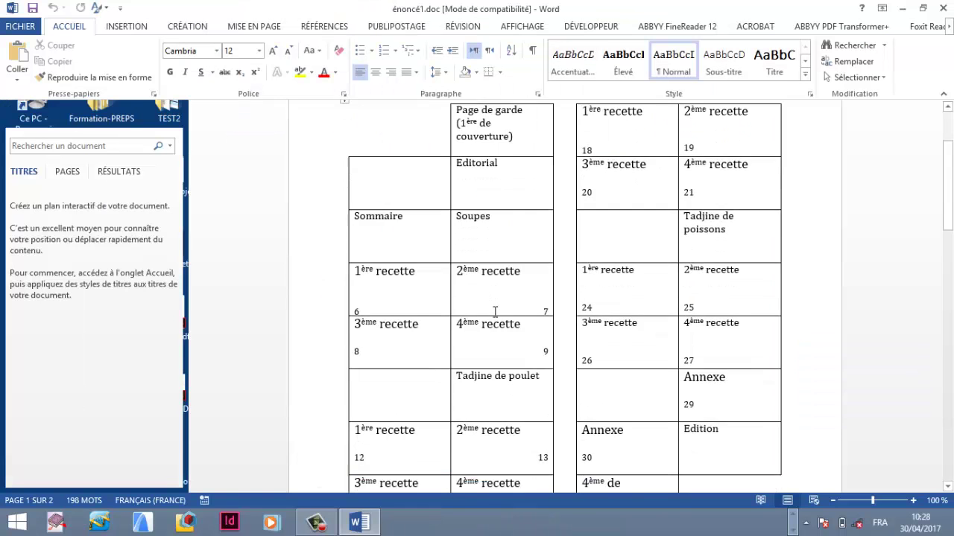
scroll(495, 314, "down", 8)
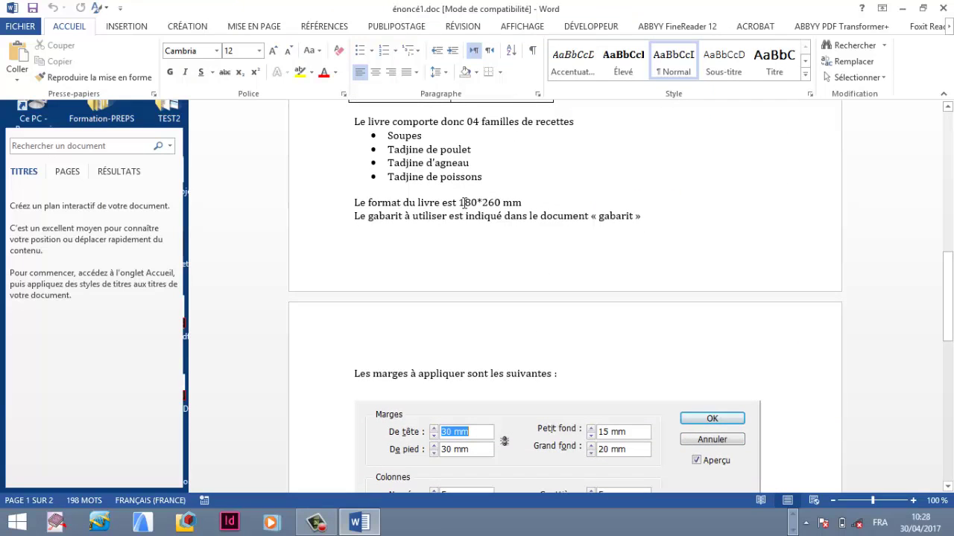
left_click_drag(459, 203, 500, 216)
left_click(462, 408)
scroll(462, 406, "down", 5)
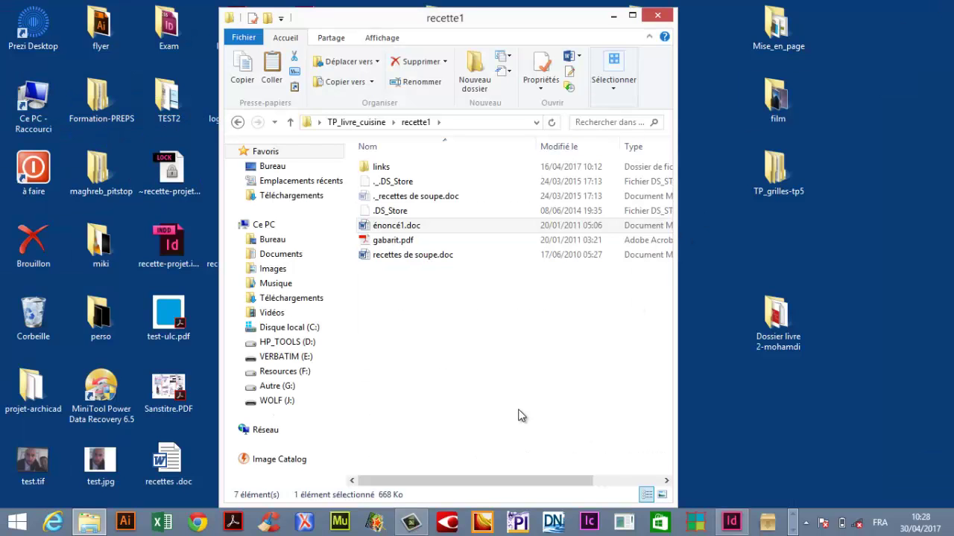
Step: Close the recette1 folder window and switch to Adobe InDesign
left_click(521, 416)
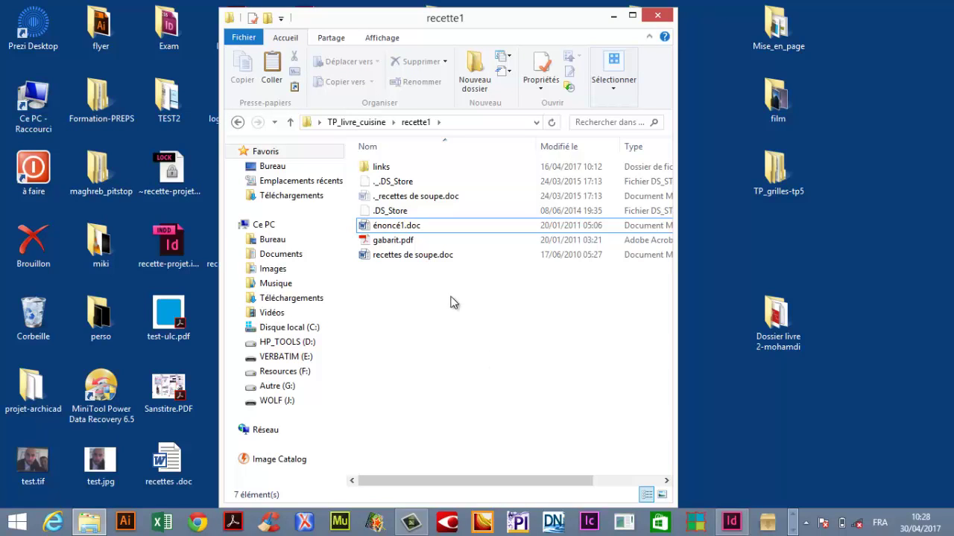
left_click(378, 225)
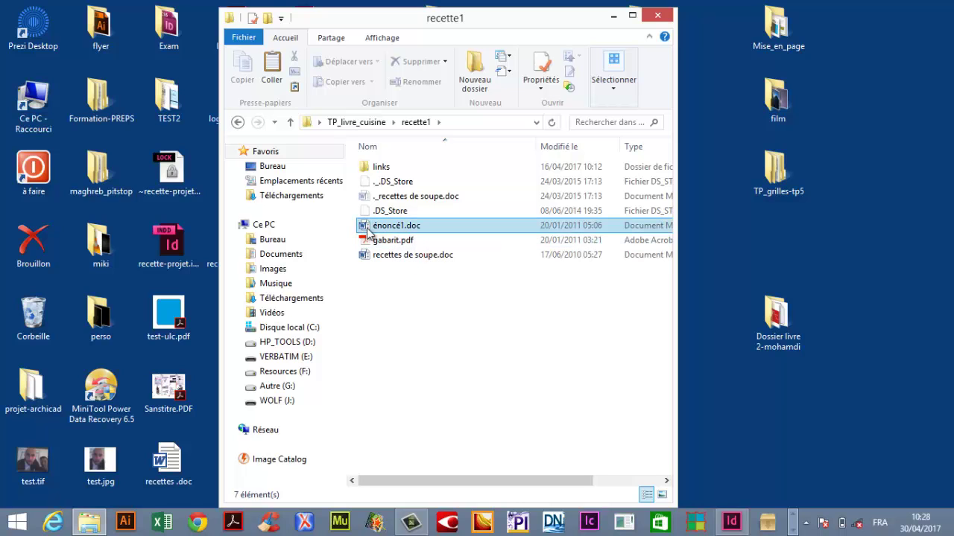
left_click(658, 15)
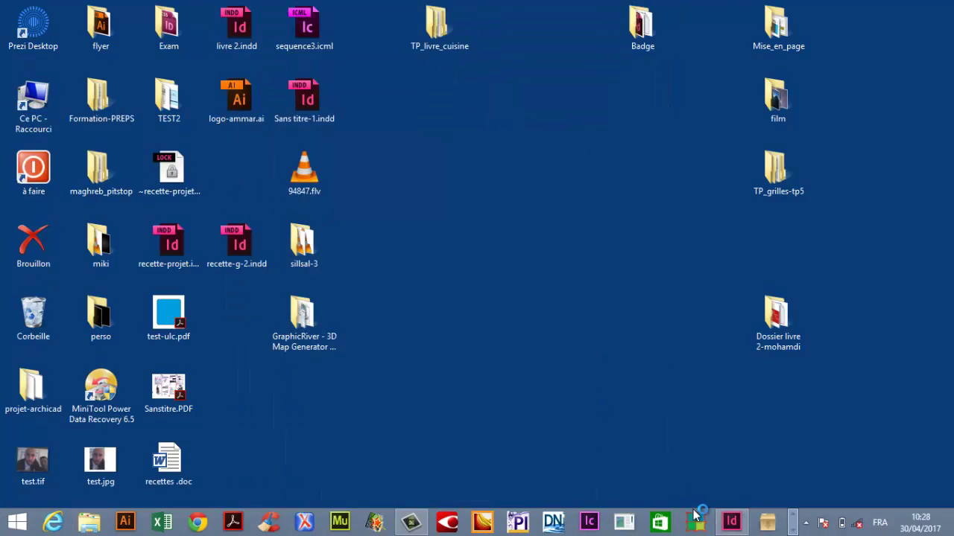
left_click(735, 523)
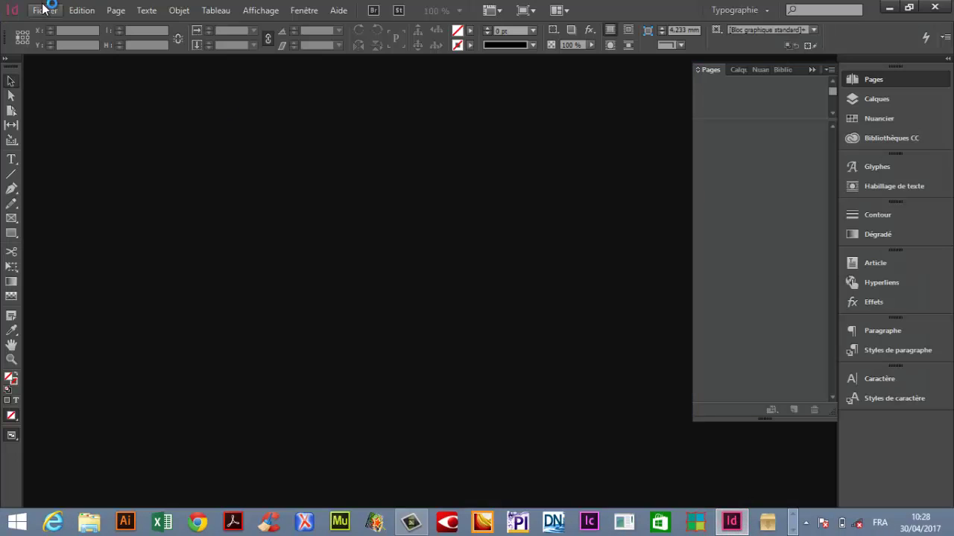
Step: Start a new document and set its page height to 210 mm
left_click(45, 9)
left_click(45, 10)
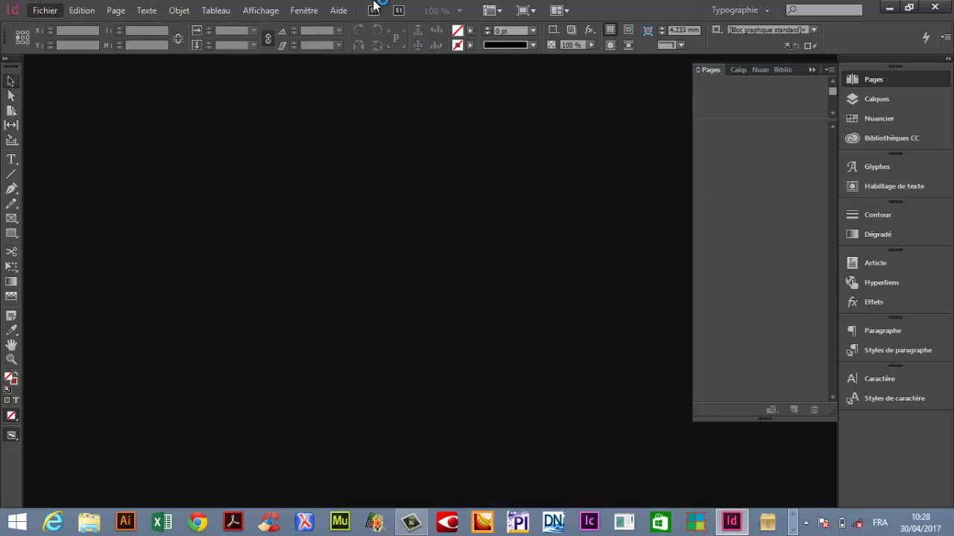
left_click(115, 10)
mouse_move(224, 26)
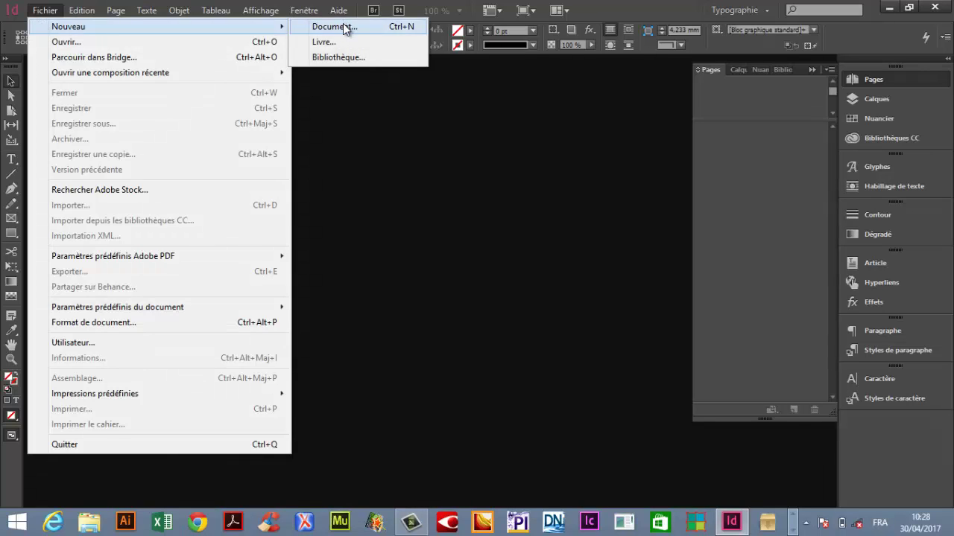
left_click(347, 28)
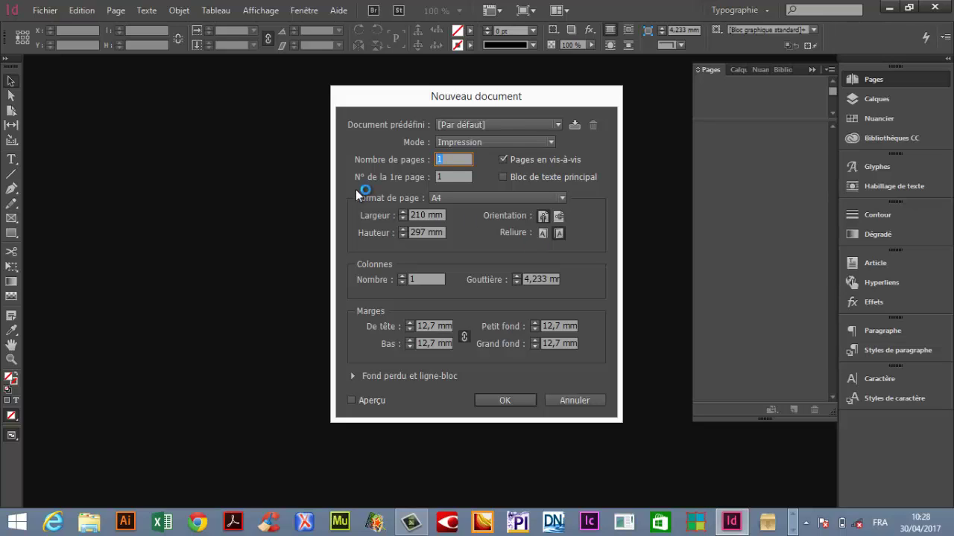
left_click(370, 215)
left_click(374, 232)
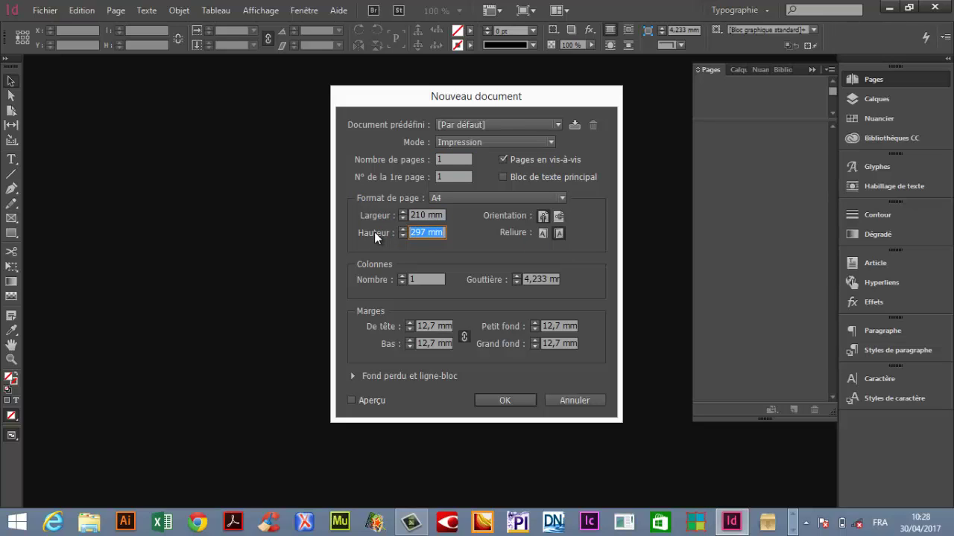
type("210")
key("Tab")
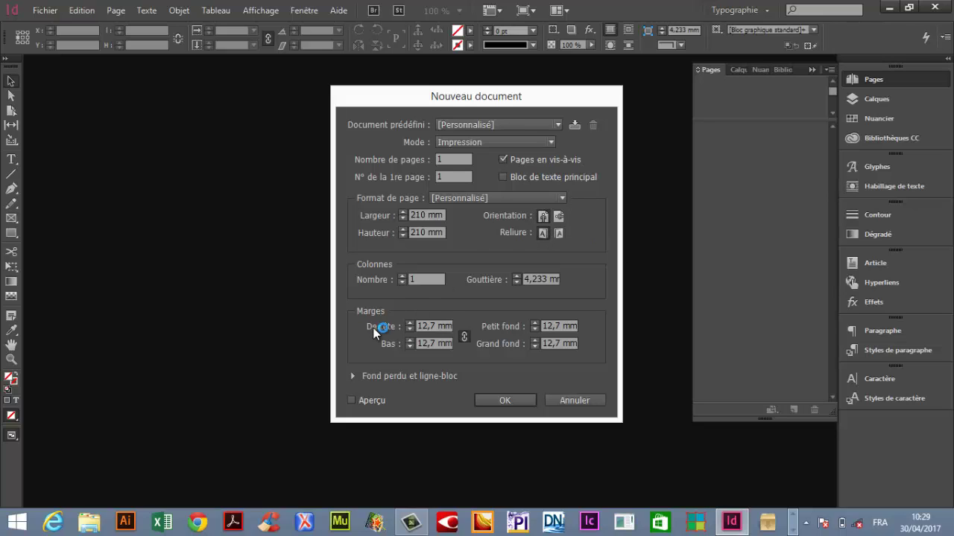
Step: Set all four page margins to 15 mm and unlink them from each other
key("Tab")
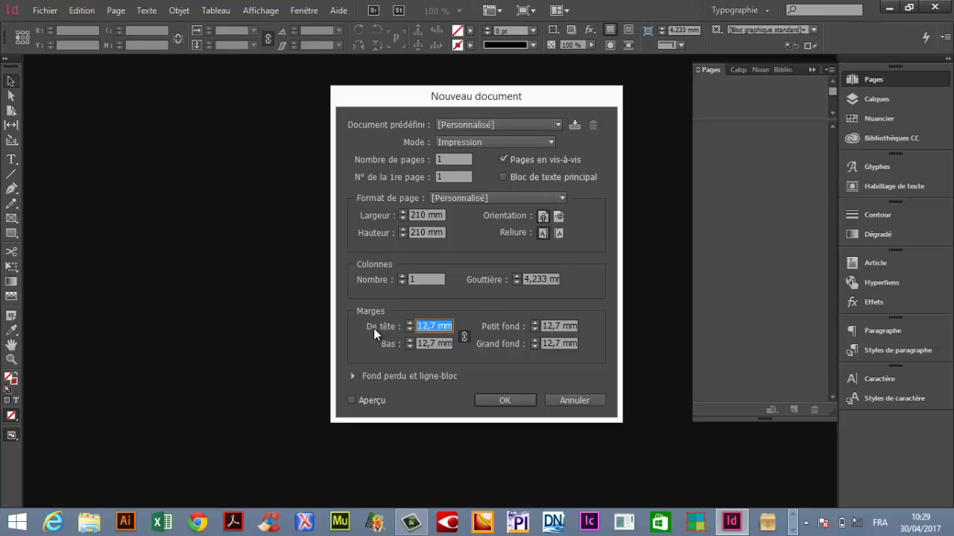
type("15")
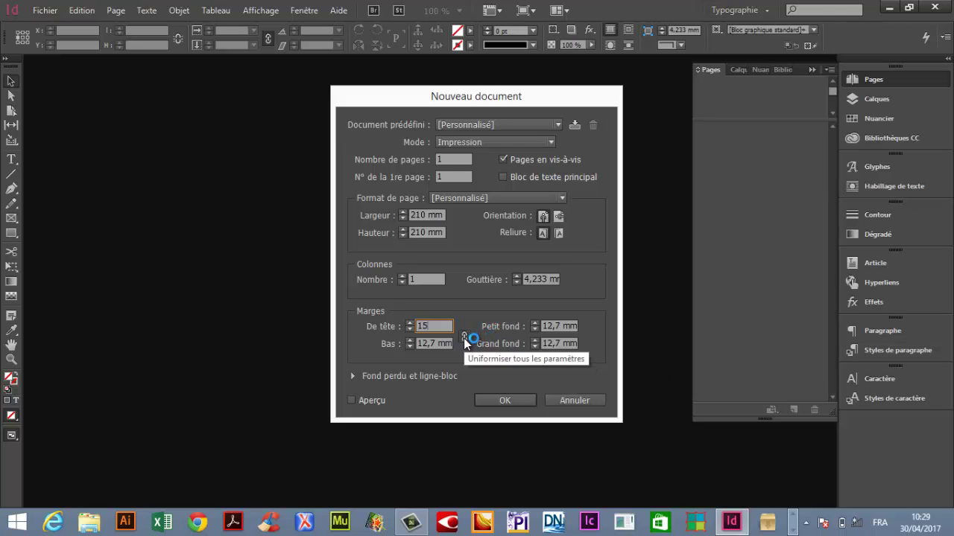
left_click(463, 337)
key("shift+Tab")
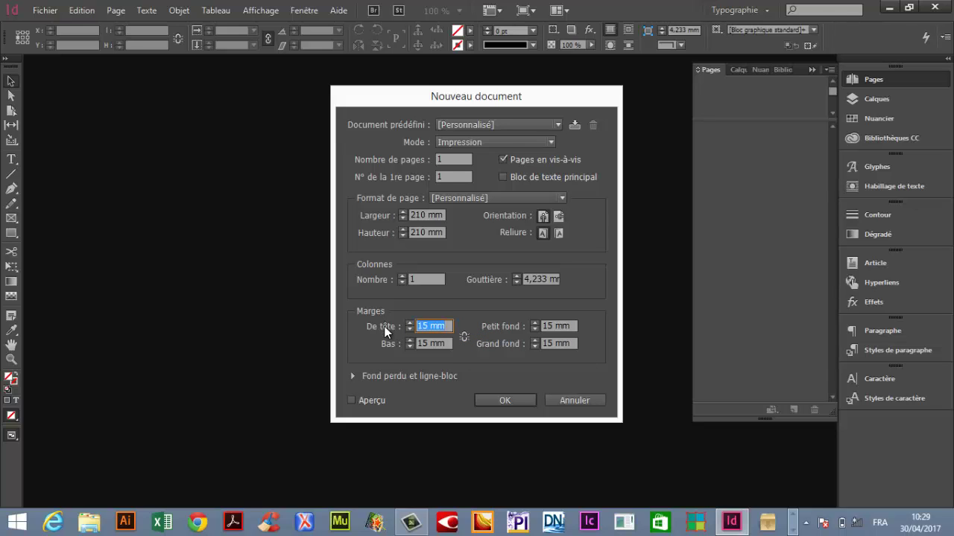
Step: Set the bottom margin to 25 mm
key("Tab")
type("3")
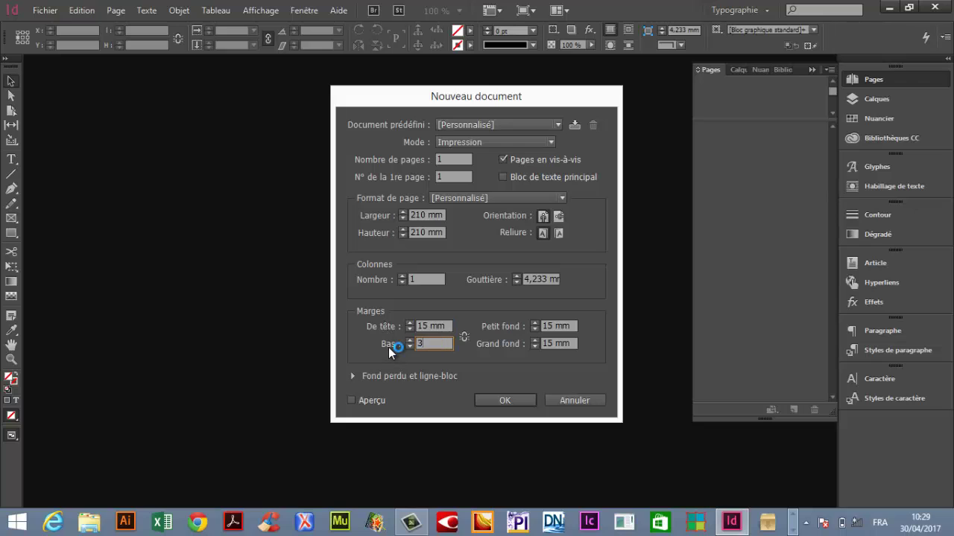
key("BackSpace")
type("25")
key("Tab")
key("Tab")
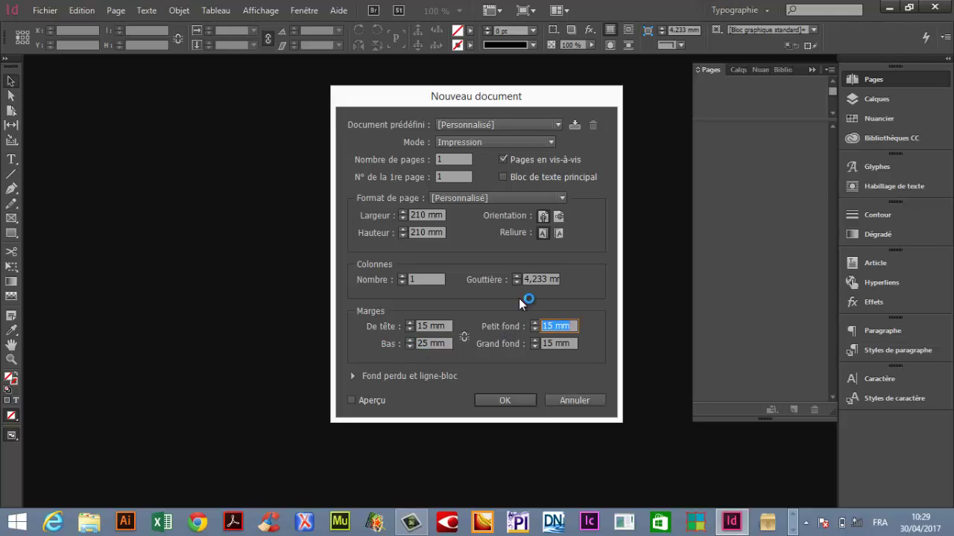
Step: Set the outside margin (Grand fond) to 25 mm and create the document
key("Tab")
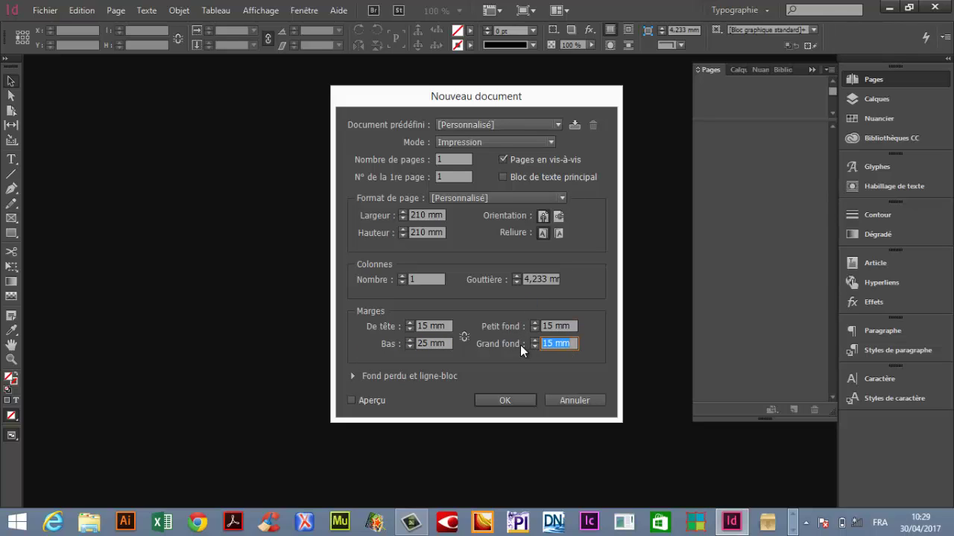
type("25")
key("Tab")
left_click(511, 403)
left_click(510, 400)
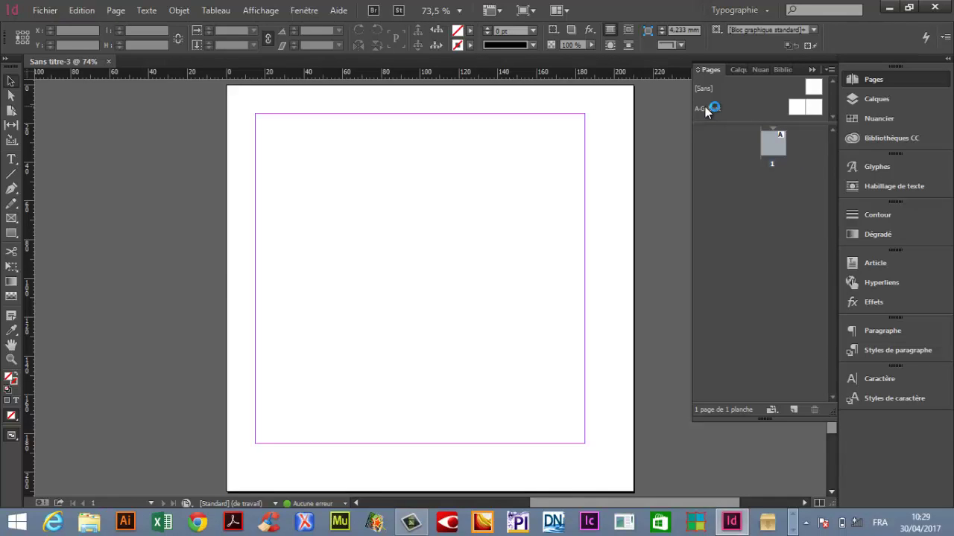
Step: Open the A-Gabarit master spread for editing
double_click(706, 109)
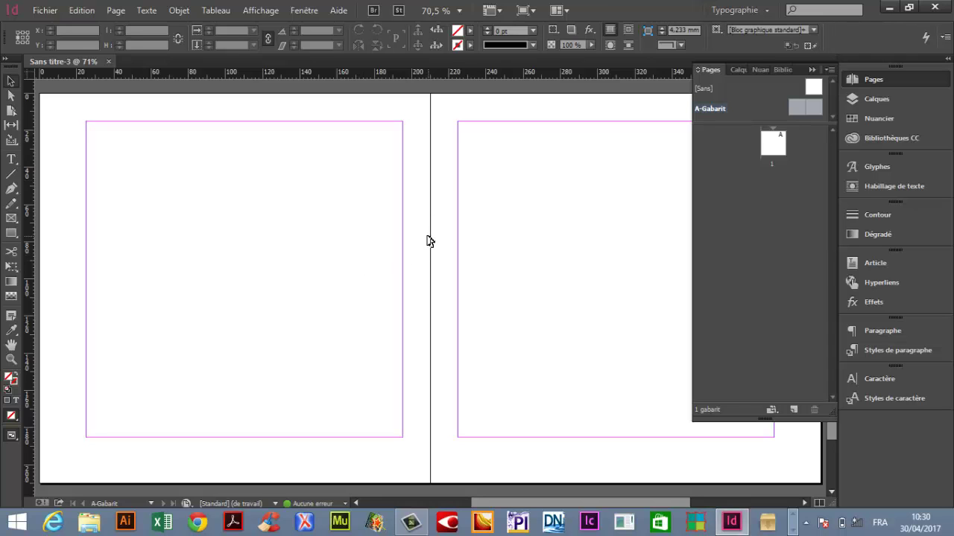
left_click(908, 7)
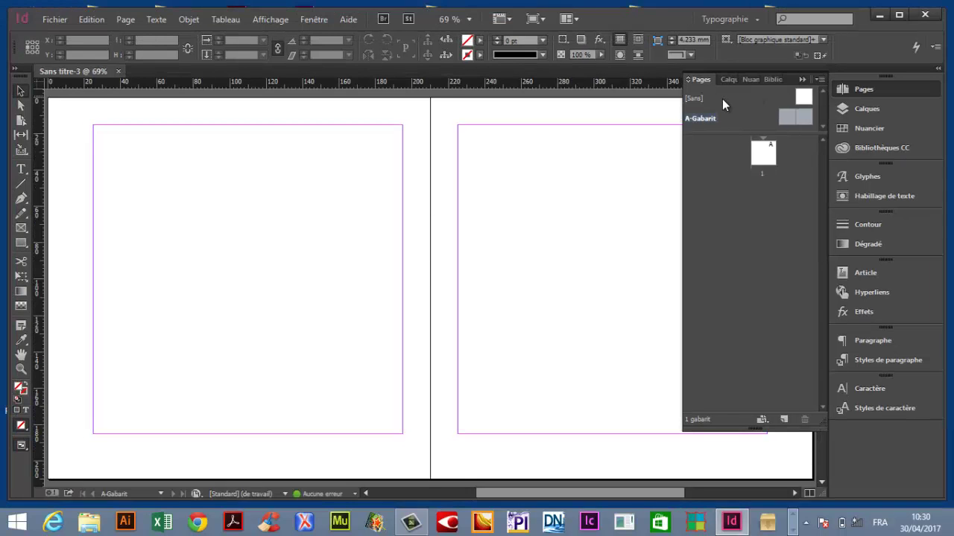
left_click(898, 15)
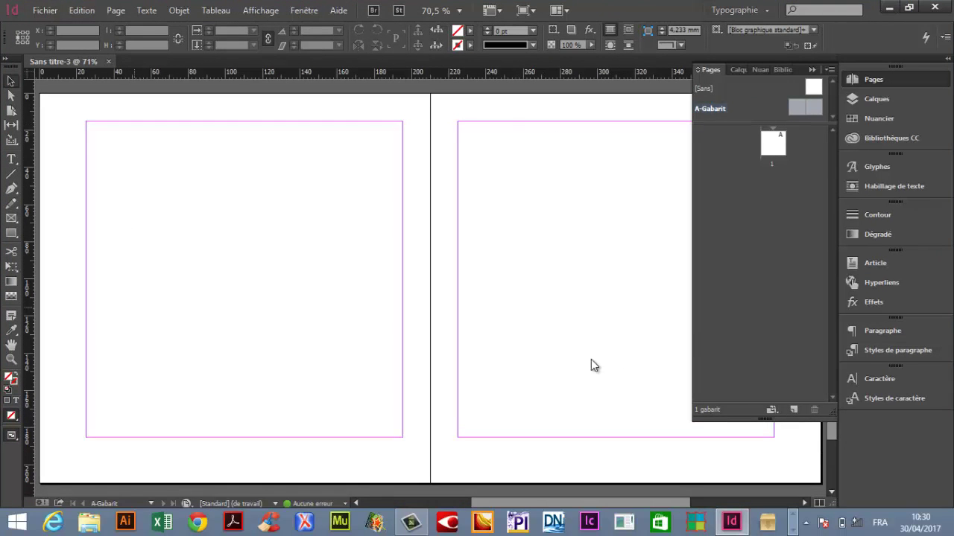
Step: Open recettes de soupe.doc from the recette1 folder inside TP_livre_cuisine on the desktop
left_click(885, 7)
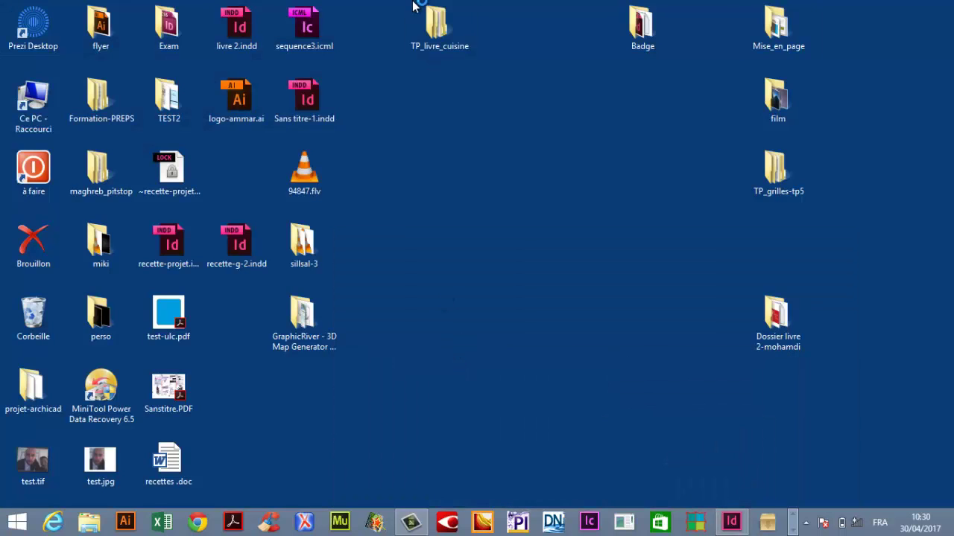
double_click(436, 24)
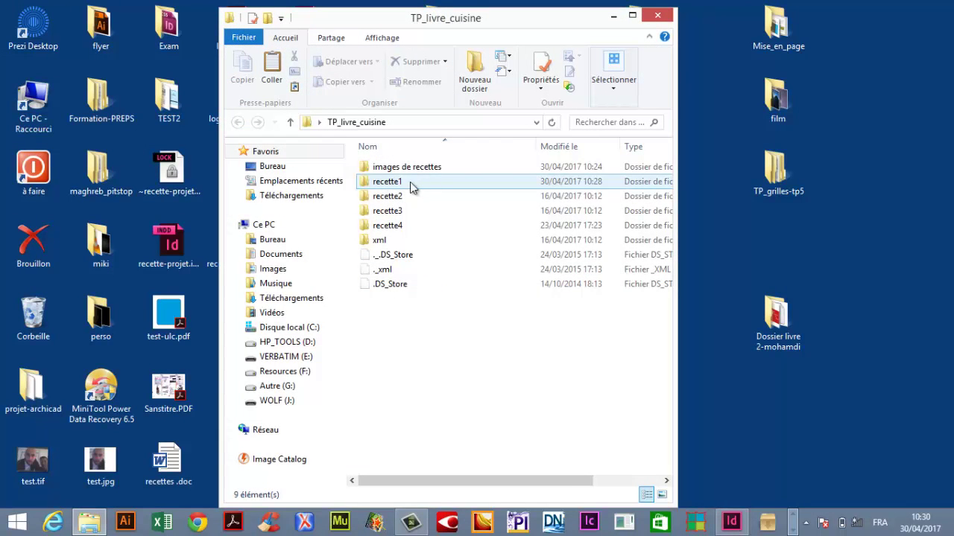
double_click(411, 185)
left_click(386, 226)
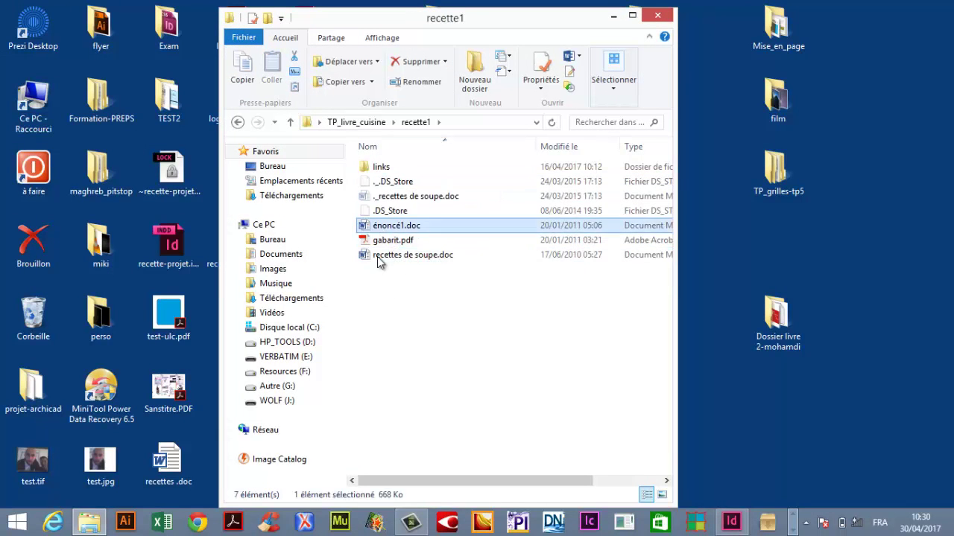
double_click(366, 256)
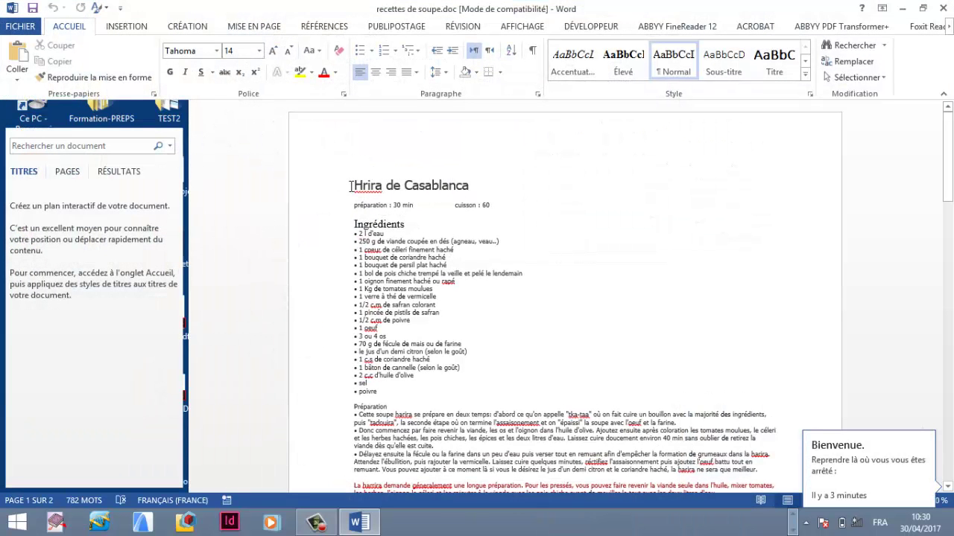
Step: Copy the entire Hrira de Casablanca recipe, from its title through the closing red note
left_click_drag(350, 186, 724, 296)
scroll(398, 193, "up", 3)
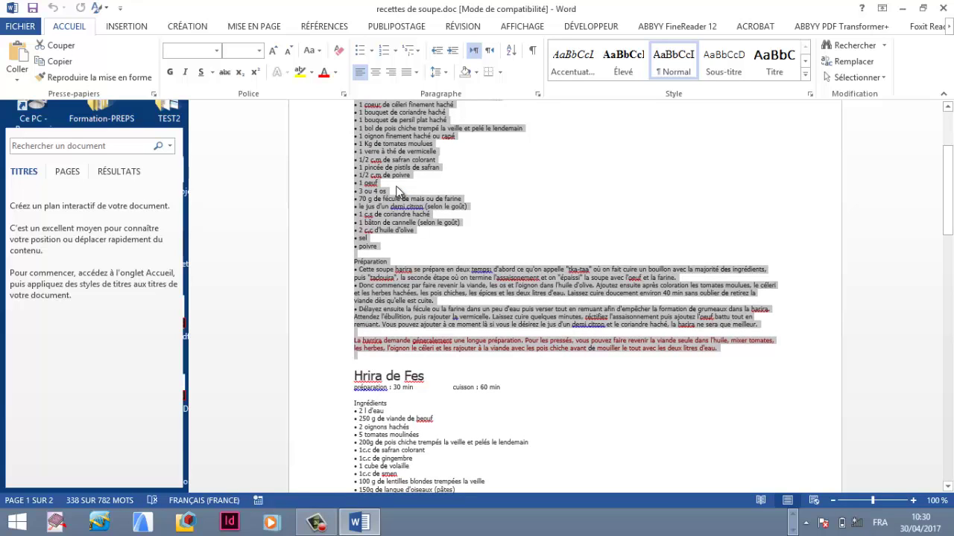
right_click(449, 281)
left_click(474, 308)
scroll(425, 260, "up", 3)
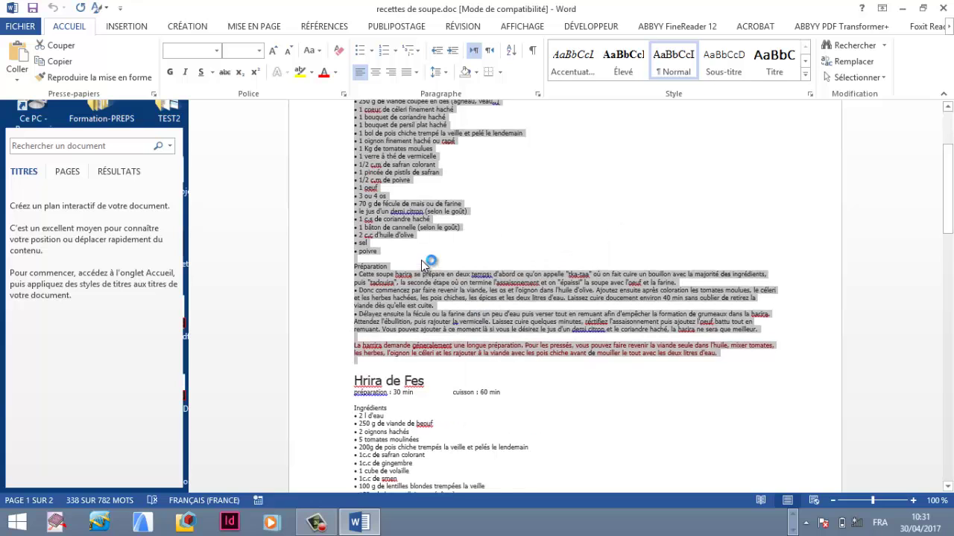
Step: Switch back to InDesign, paste the recipe onto the master spread and place its text frame inside the right-hand page's margins
left_click(903, 7)
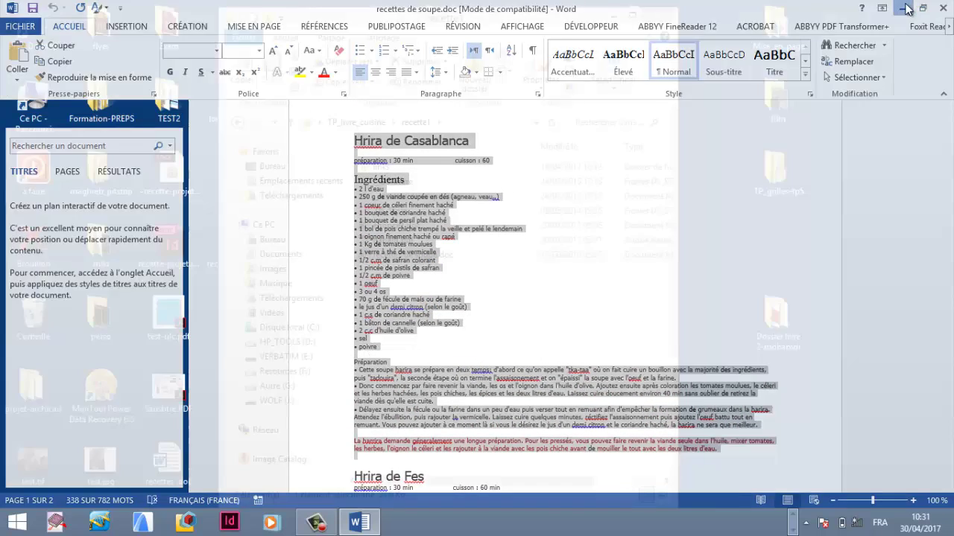
left_click(730, 524)
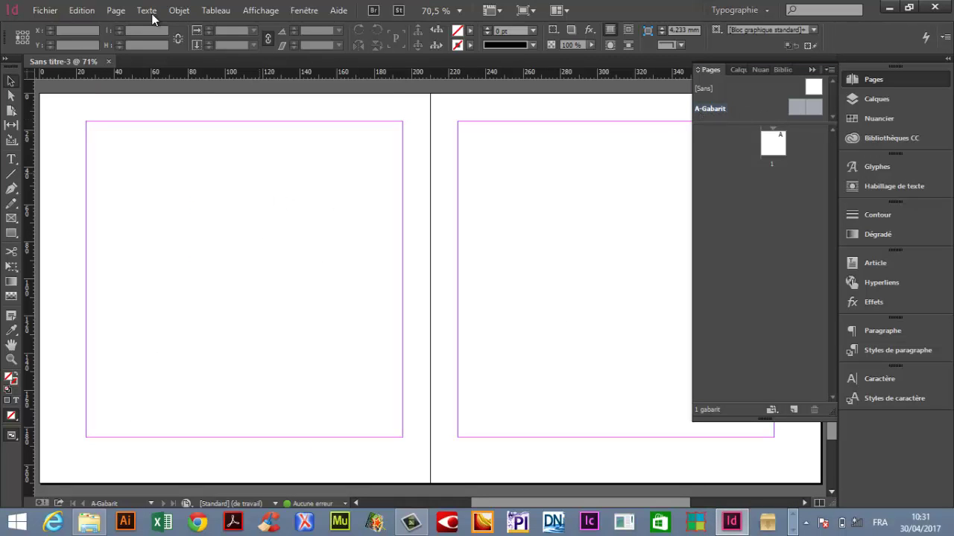
left_click(82, 11)
left_click(179, 88)
mouse_move(447, 246)
left_mouse_down()
mouse_move(162, 175)
mouse_move(151, 144)
mouse_move(419, 273)
mouse_move(440, 256)
left_mouse_up()
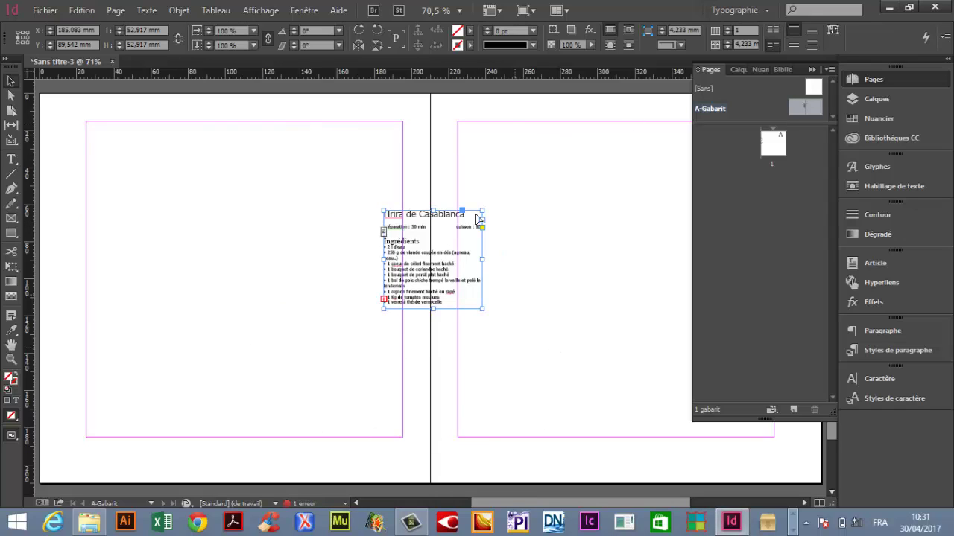
left_click_drag(447, 228, 519, 187)
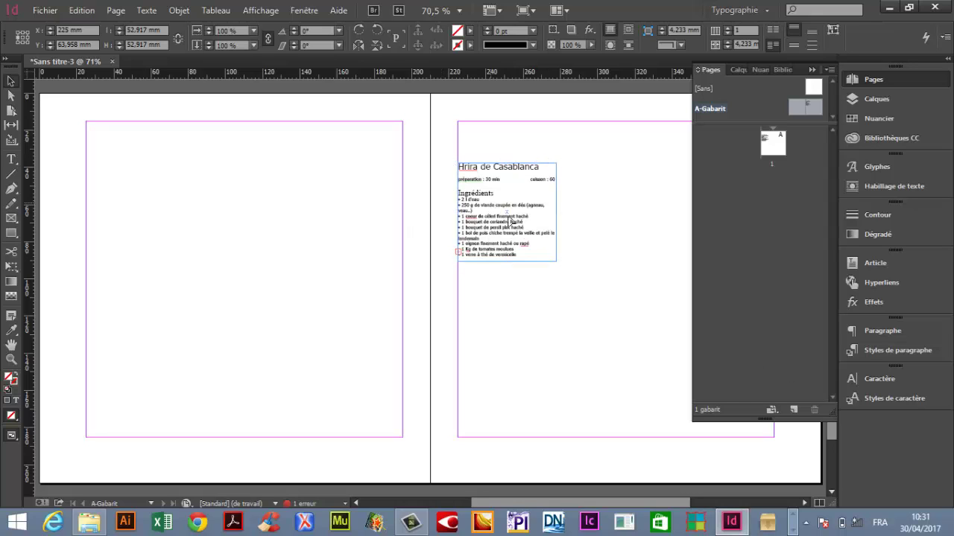
left_click_drag(485, 165, 504, 180)
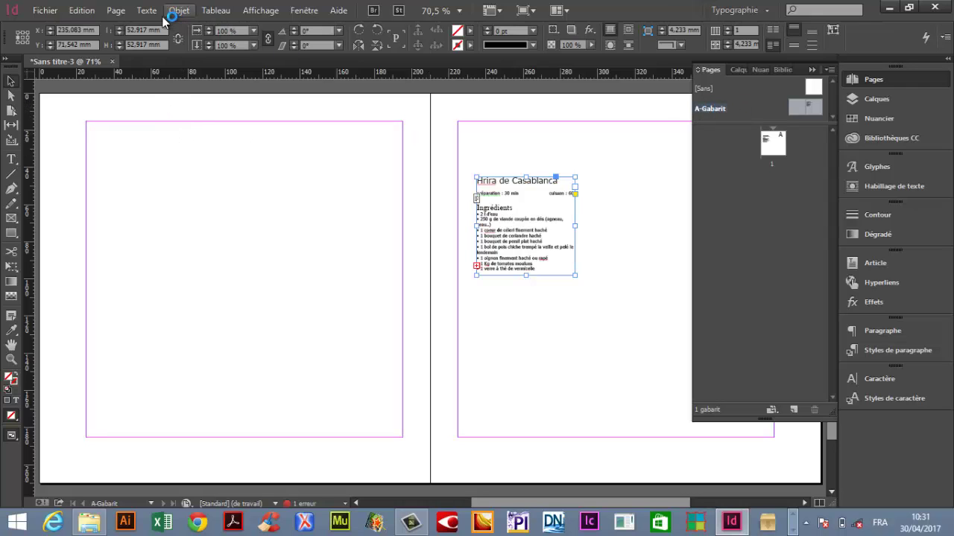
Step: Divide the master pages into 6 columns, keeping the 4,233 mm gutter
left_click(119, 11)
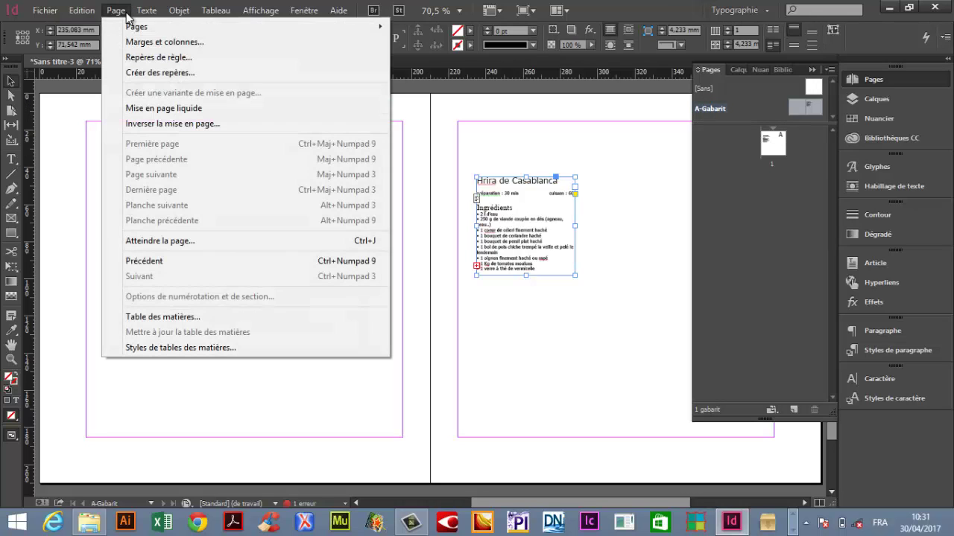
left_click(155, 60)
mouse_move(153, 65)
left_mouse_down()
mouse_move(160, 77)
mouse_move(157, 66)
left_mouse_up()
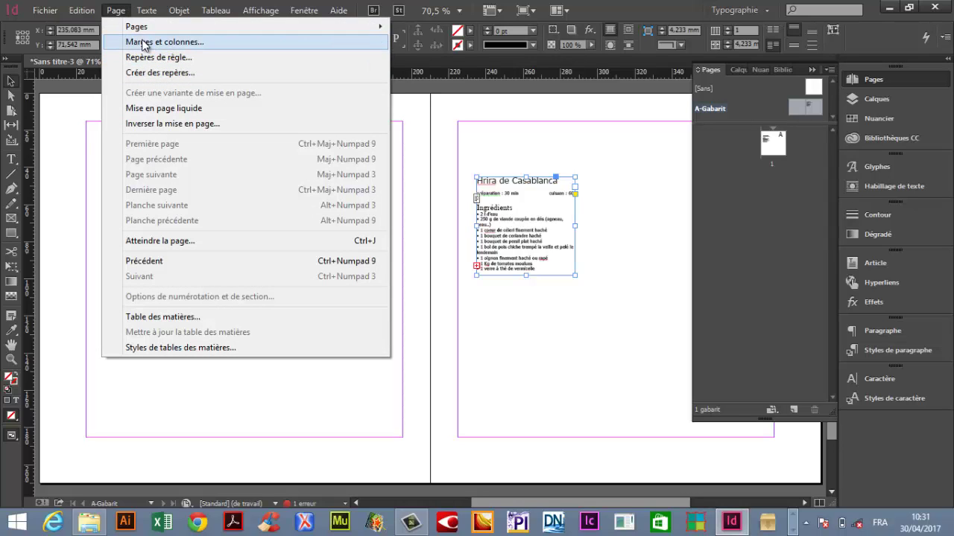
left_click(145, 42)
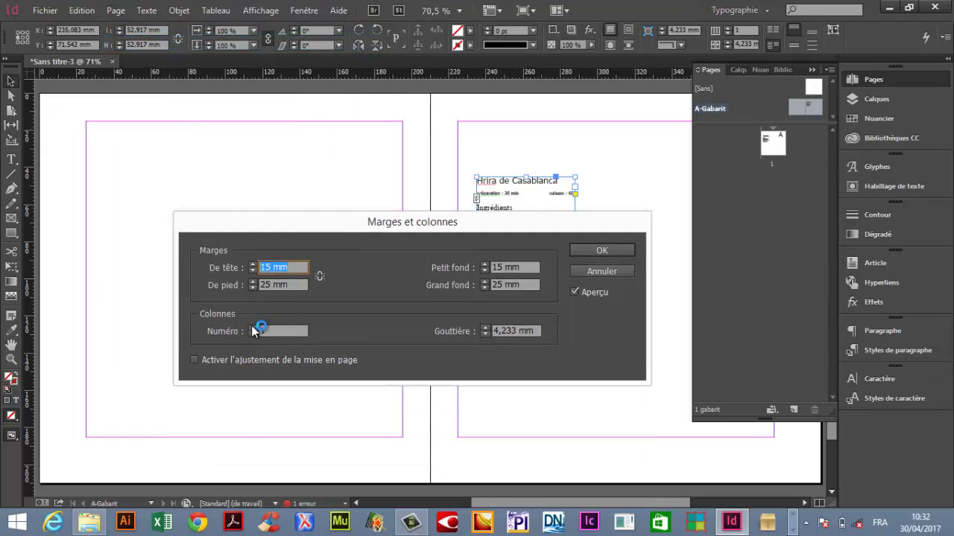
left_click(252, 328)
left_click(253, 328)
left_click(253, 329)
left_click(253, 328)
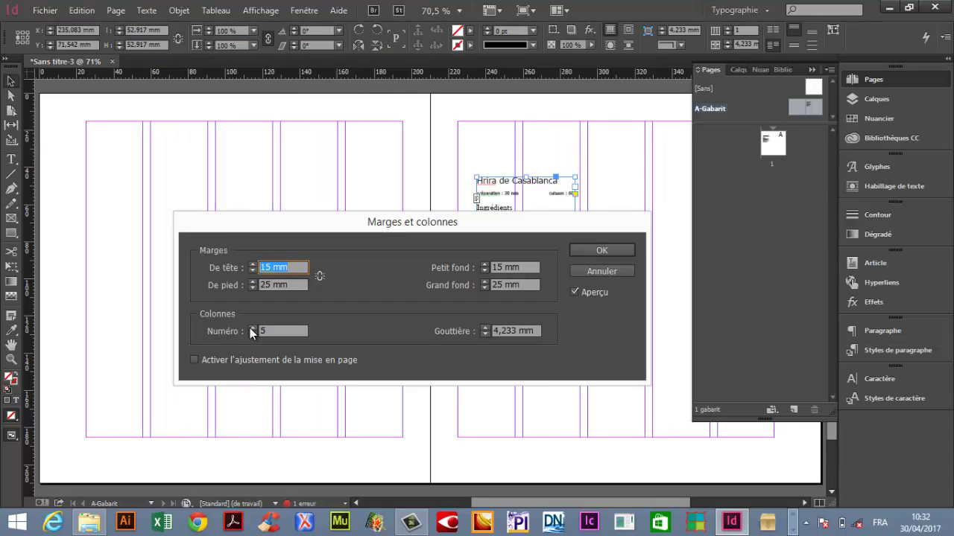
left_click(251, 329)
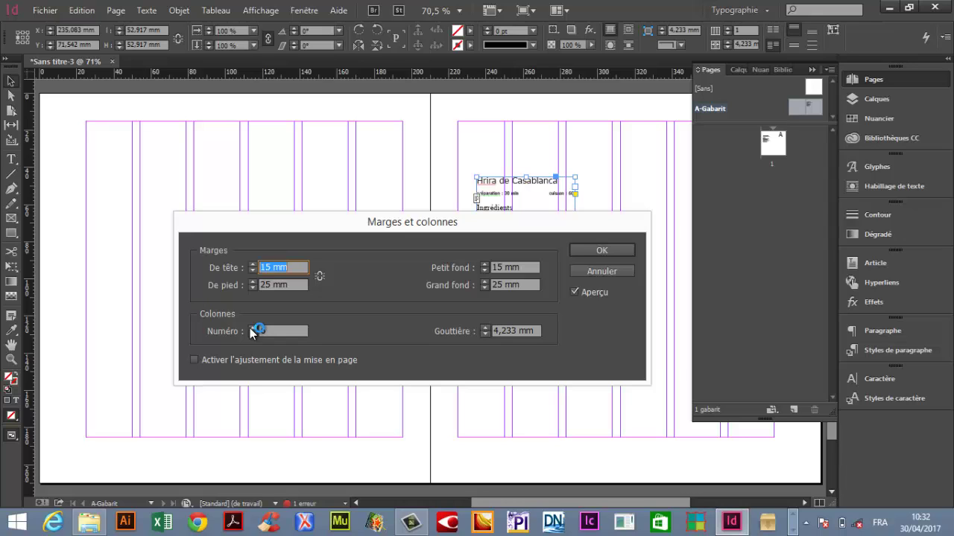
left_click(626, 250)
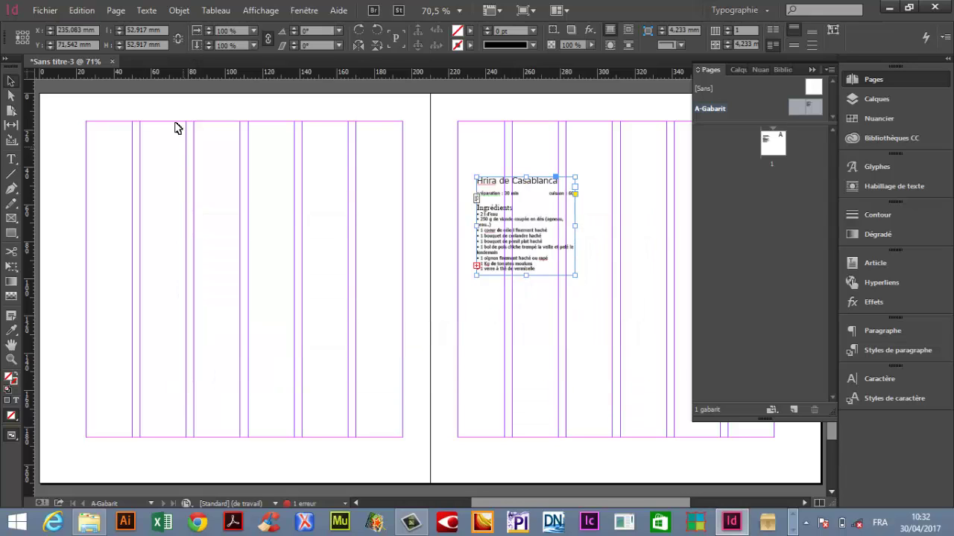
Step: Create ruler guides for 7 rows with a 5 mm gutter, fitted to the margins, on the master spread
left_click(116, 10)
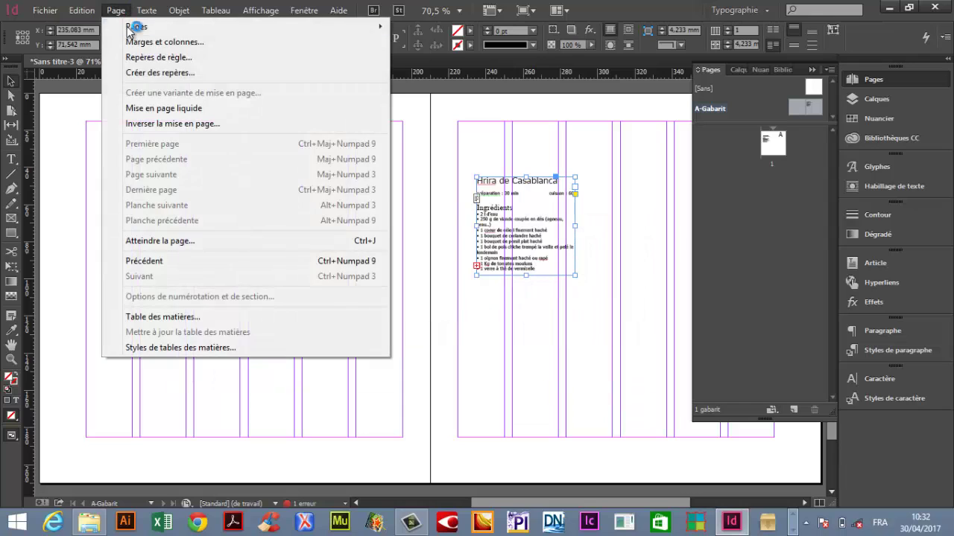
left_click(161, 78)
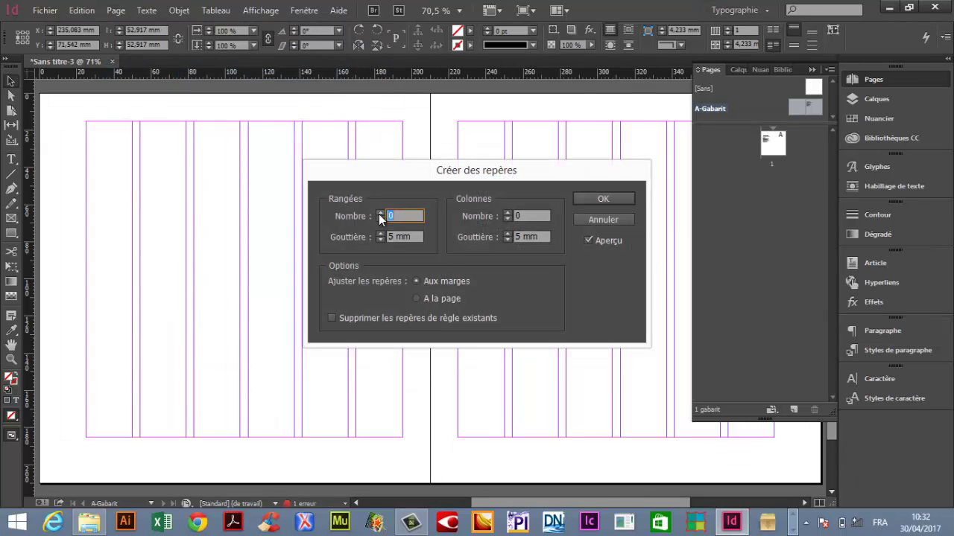
type("3")
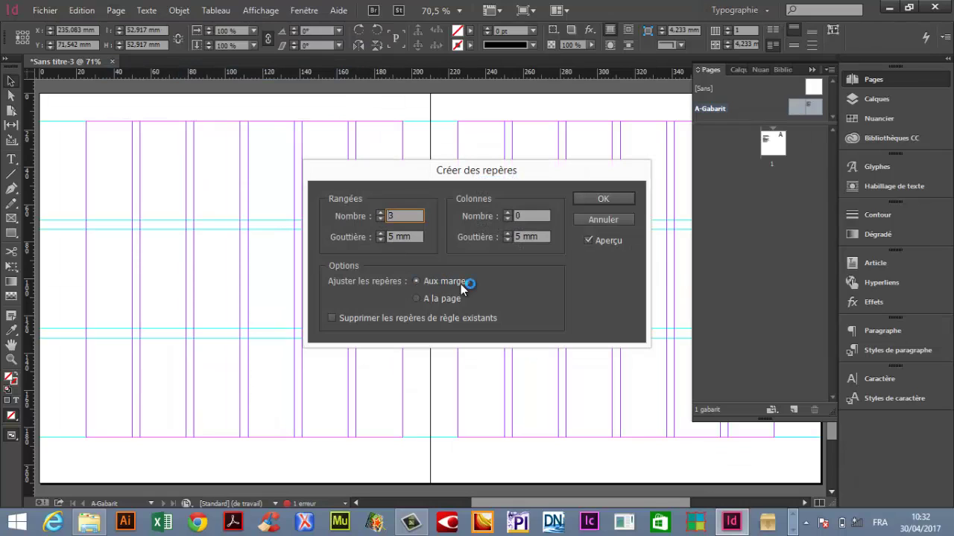
left_click(434, 301)
left_click(433, 280)
left_click(380, 213)
left_click(380, 213)
left_click(380, 213)
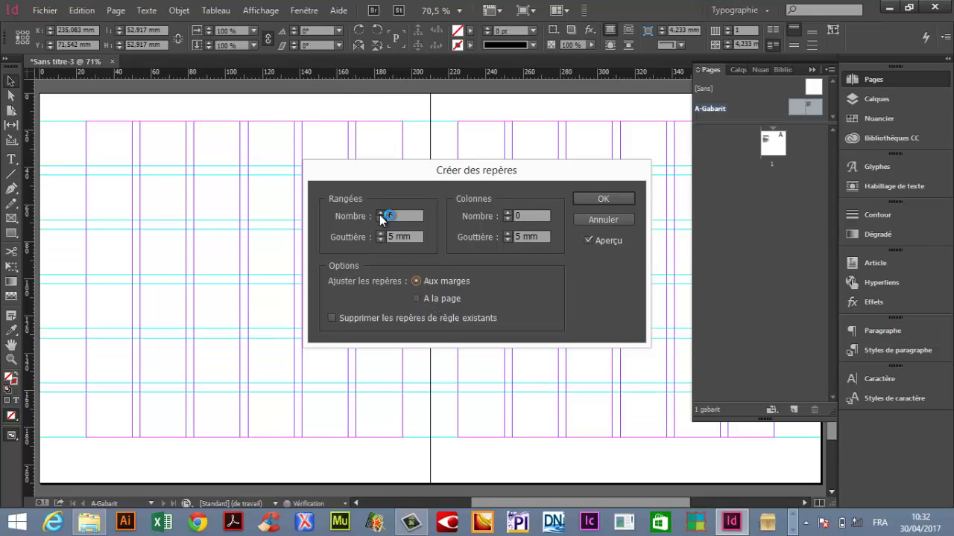
left_click(380, 213)
left_click(380, 213)
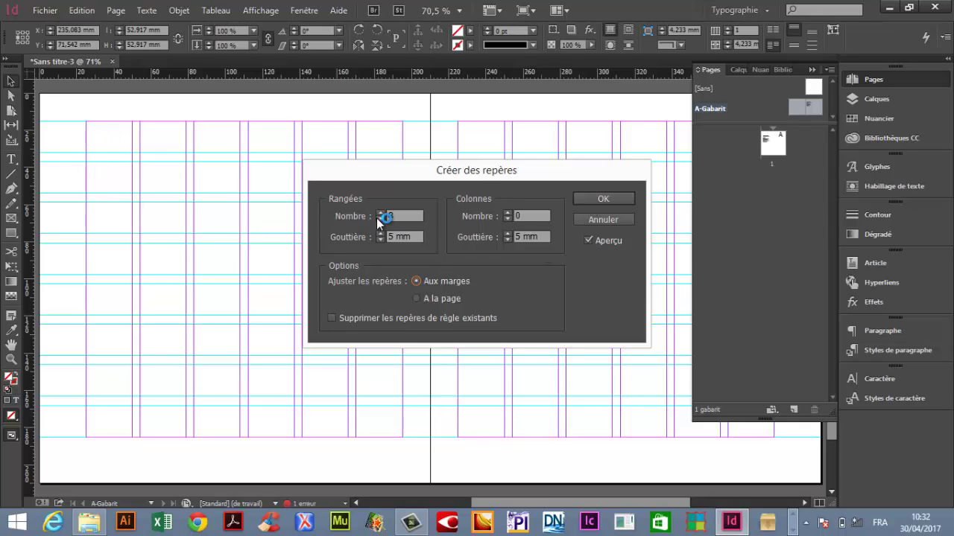
left_click(605, 200)
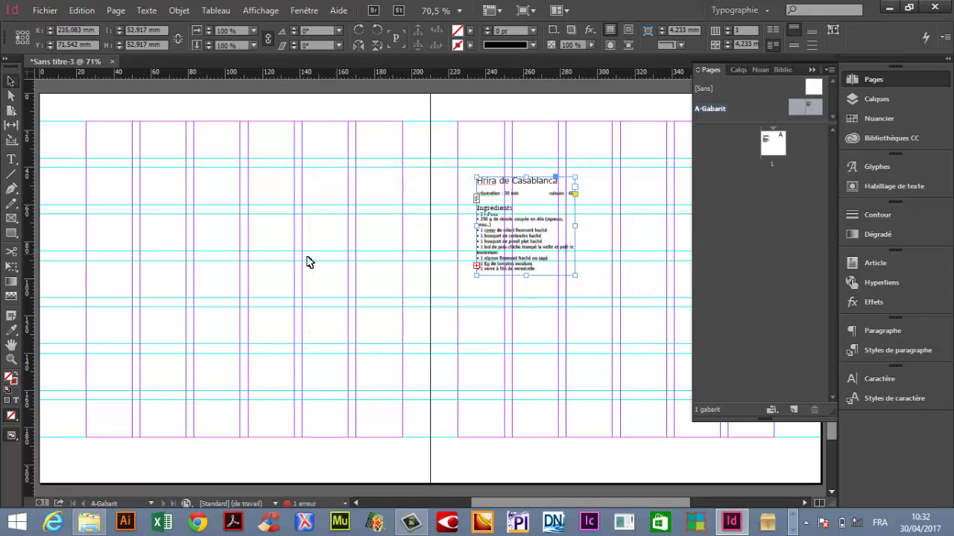
Step: Move the recipe text frame to the left-hand page and resize it to 170 × 125 mm, spanning all columns down to the bottom margin
left_click(421, 116)
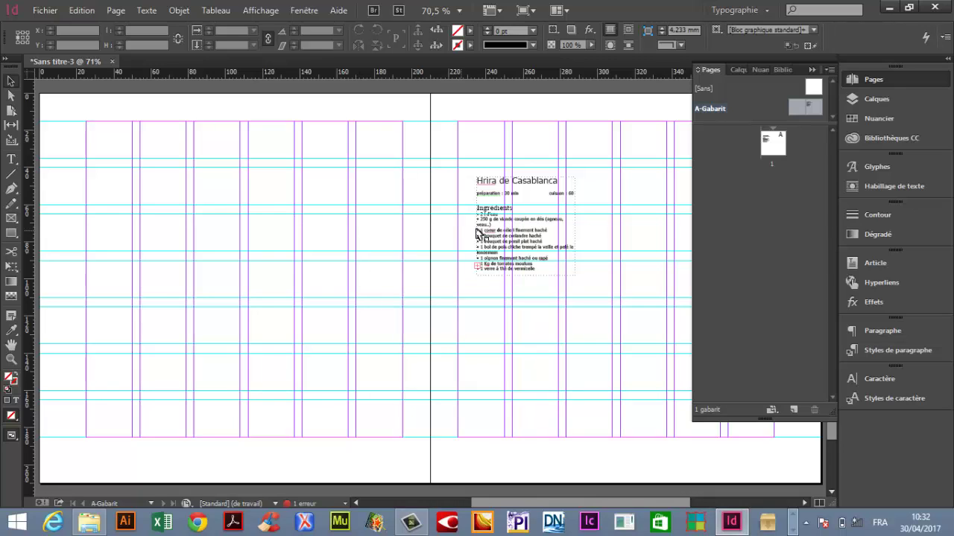
left_click(517, 222)
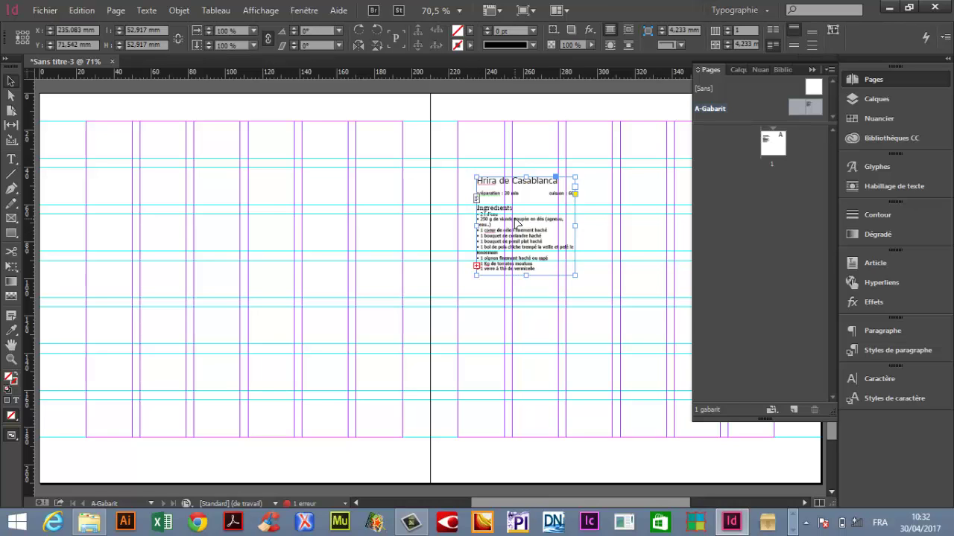
left_click_drag(518, 223, 123, 252)
left_click_drag(185, 303, 402, 436)
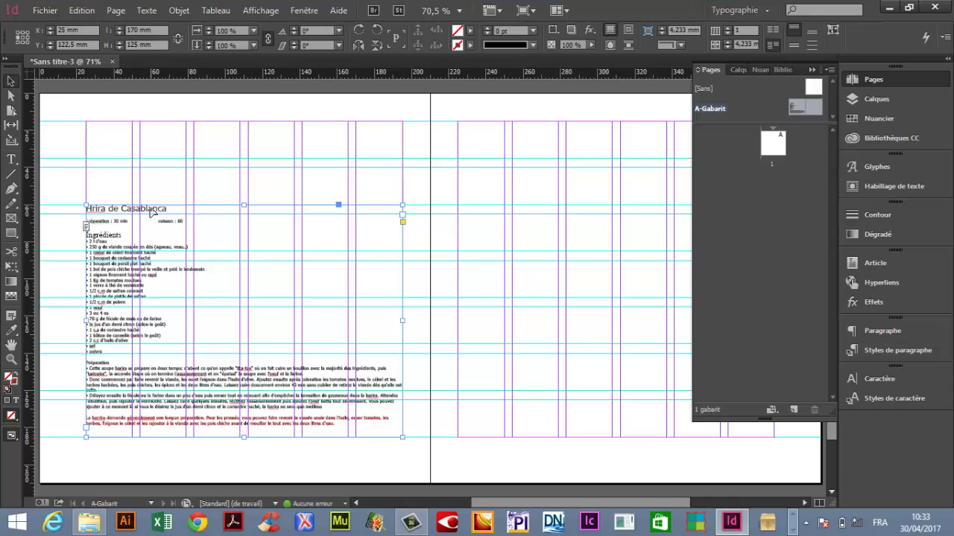
Step: Examine the recipe's text blocks by highlighting the title, the preparation and cooking times, the ingredients and the preparation instructions in turn
double_click(150, 204)
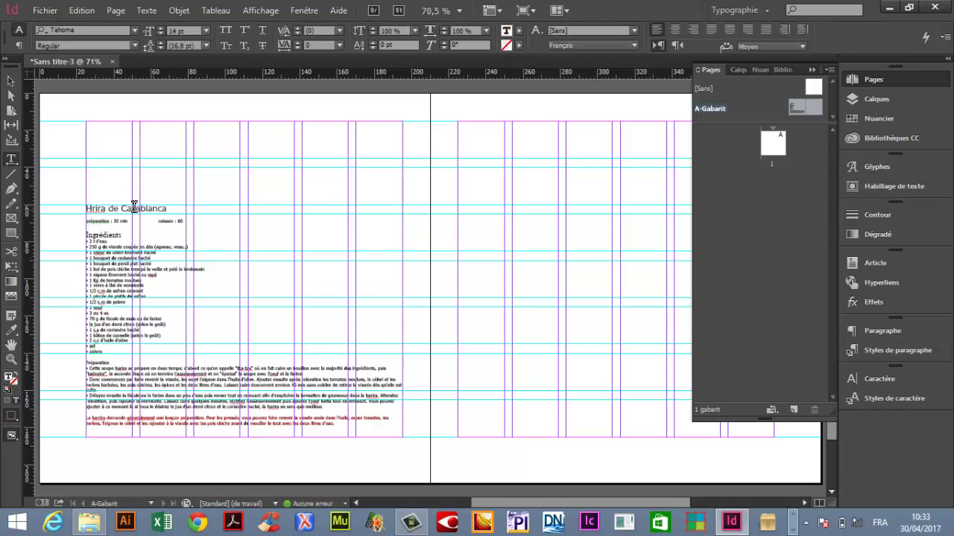
left_click_drag(90, 206, 176, 204)
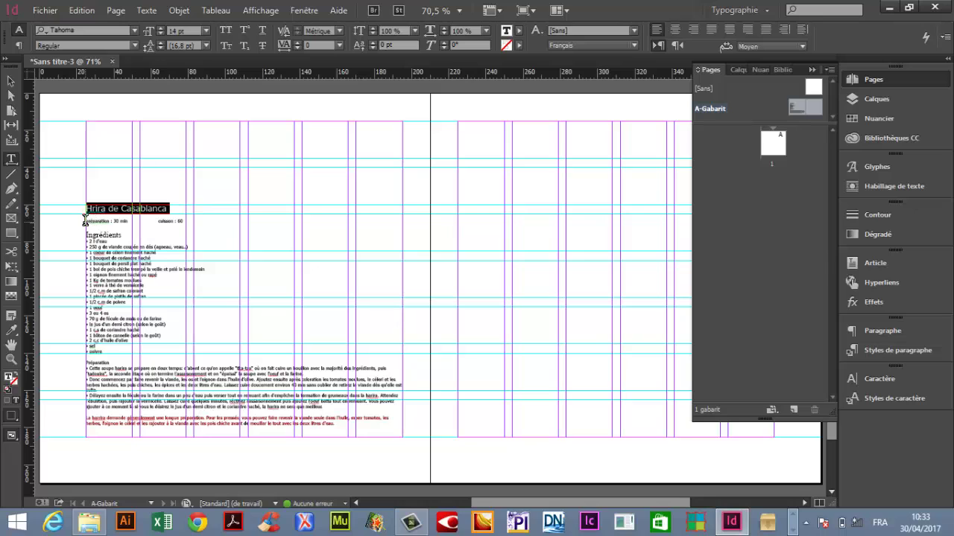
left_click_drag(87, 220, 204, 220)
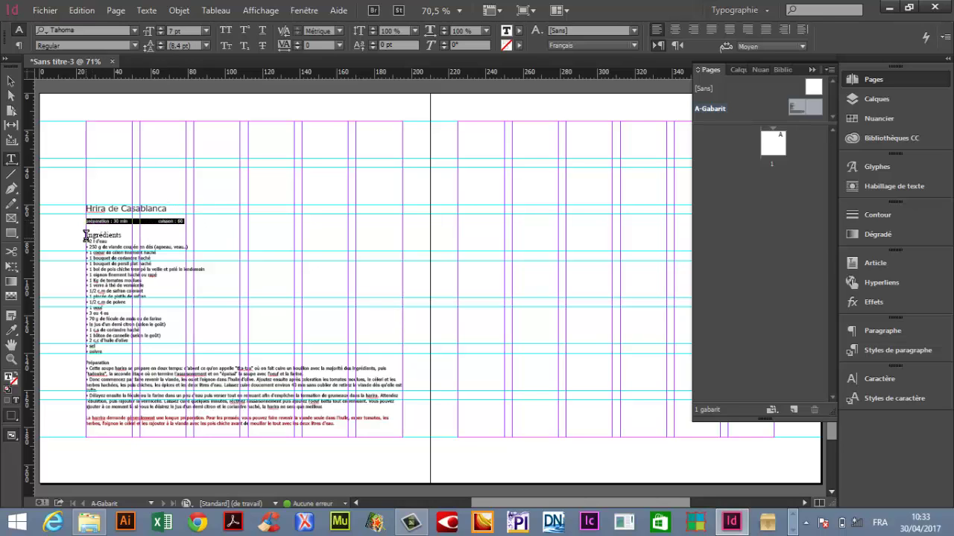
left_click_drag(86, 234, 175, 350)
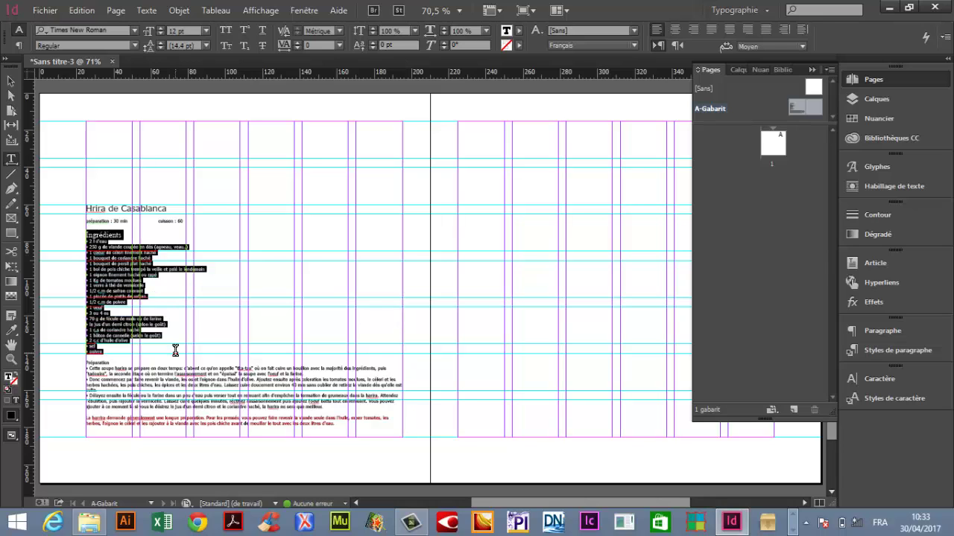
left_click_drag(176, 350, 417, 432)
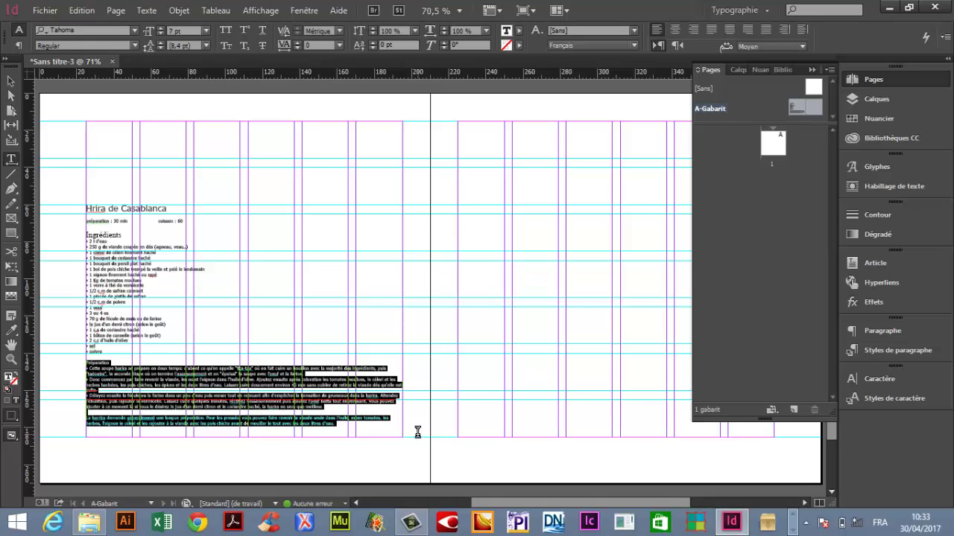
left_click(11, 81)
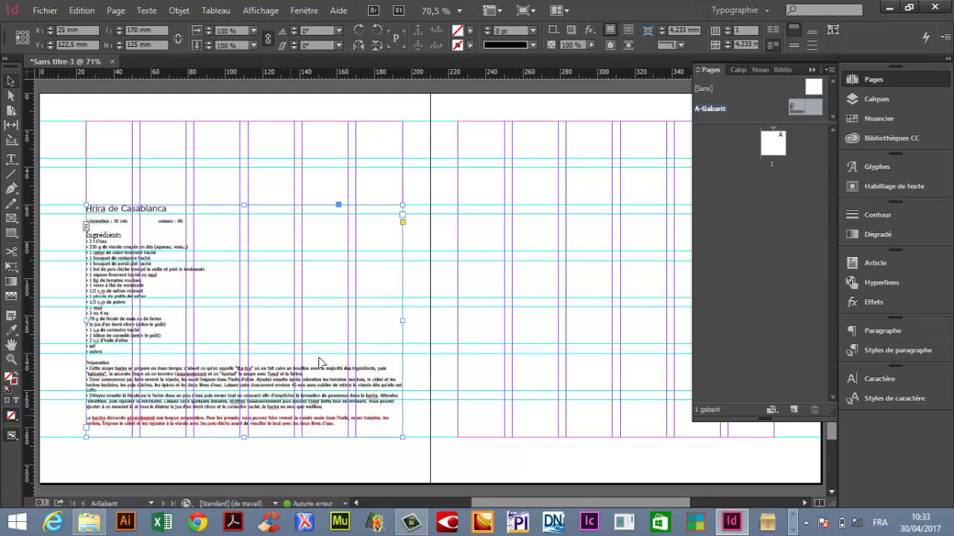
Step: Select all the text in the recipe frame and open Find/Change for it
left_click(82, 11)
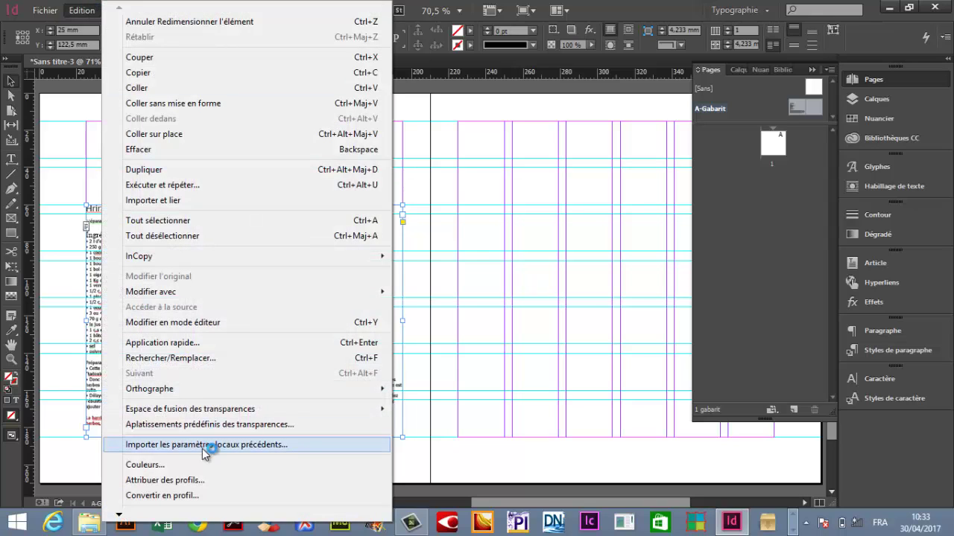
left_click(101, 314)
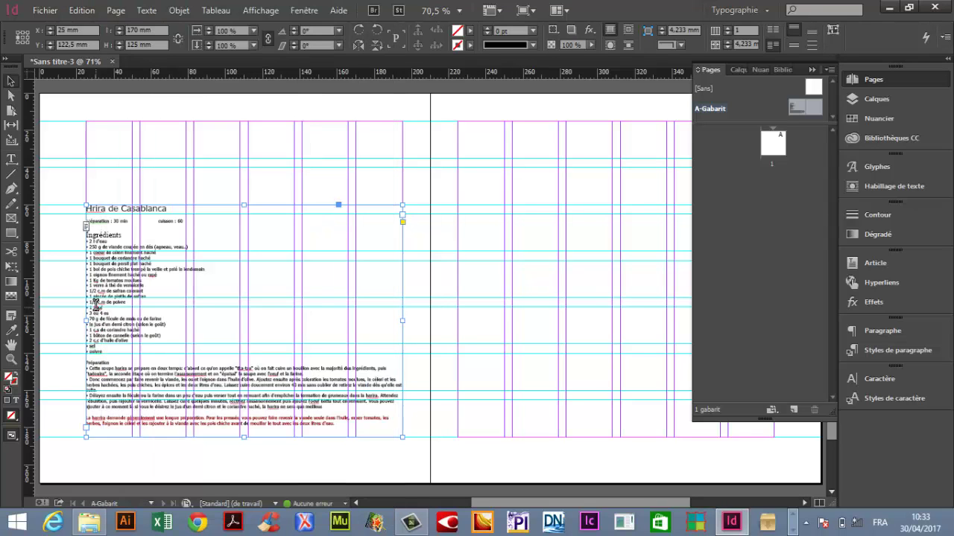
double_click(101, 313)
key("ctrl+a")
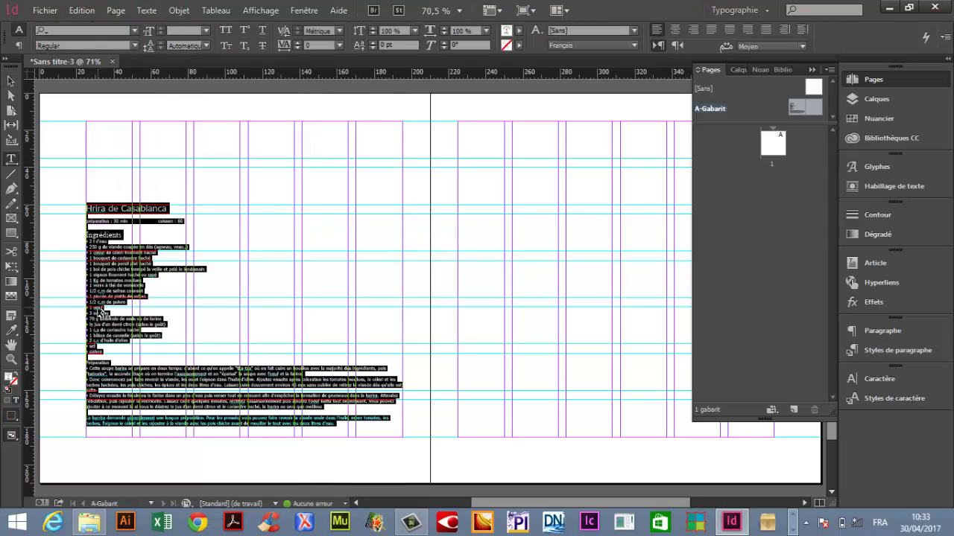
left_click(81, 11)
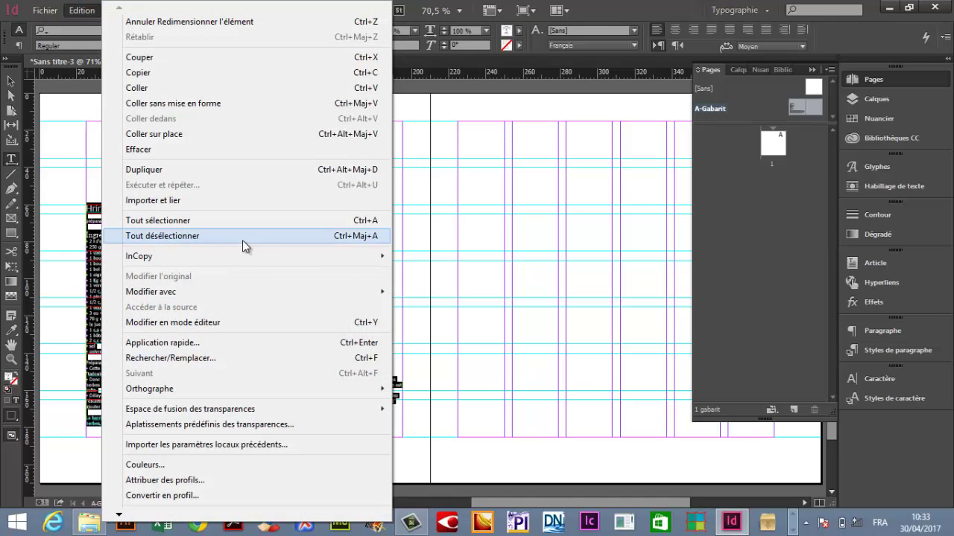
left_click(237, 358)
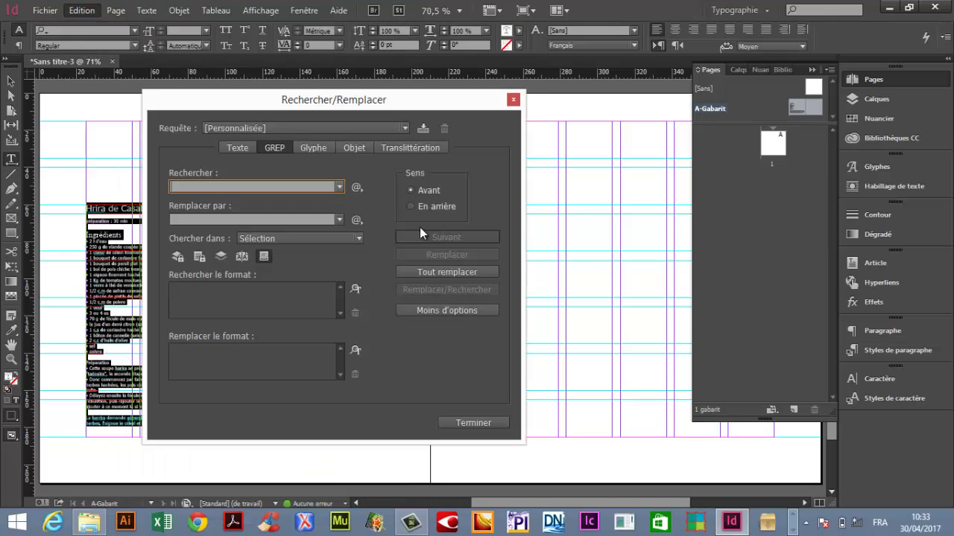
Step: Try to replace multiple line returns with a single one using the GREP query "Plusieurs retours à la ligne par un seul" on the selection
left_click(323, 127)
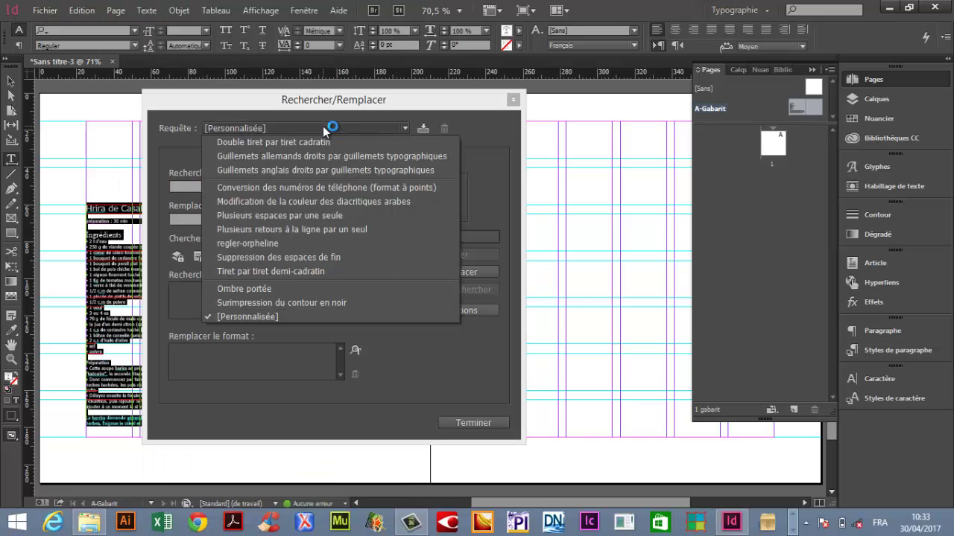
left_click(319, 230)
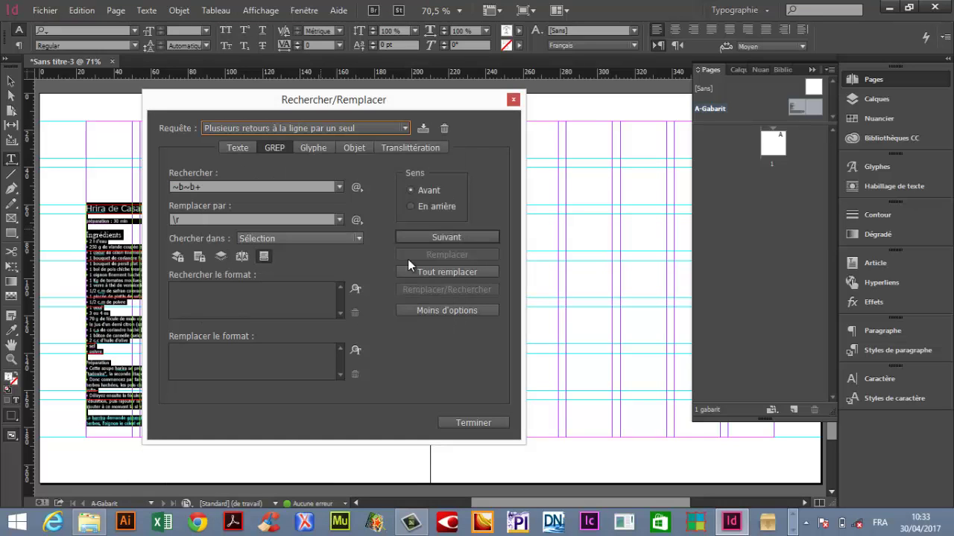
left_click(456, 273)
left_click(514, 280)
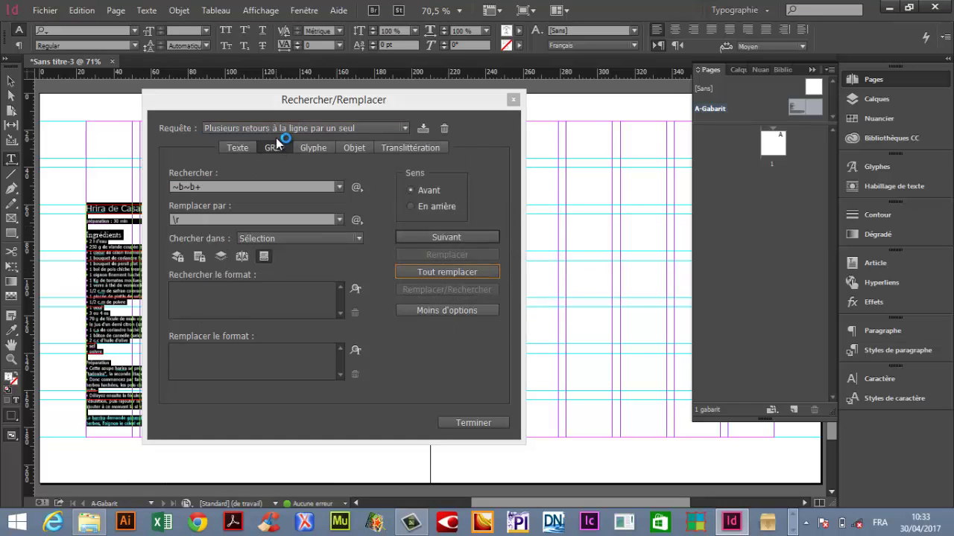
left_click(241, 259)
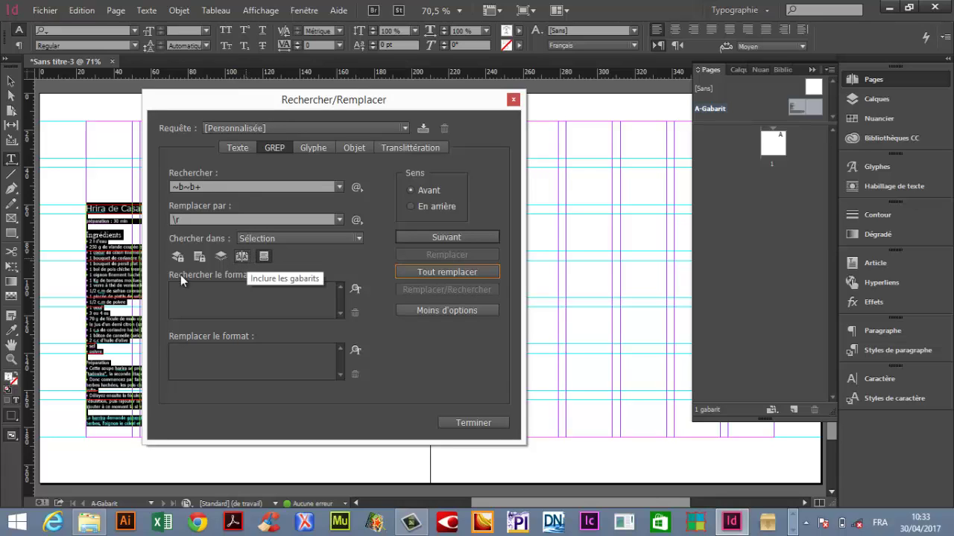
left_click(278, 128)
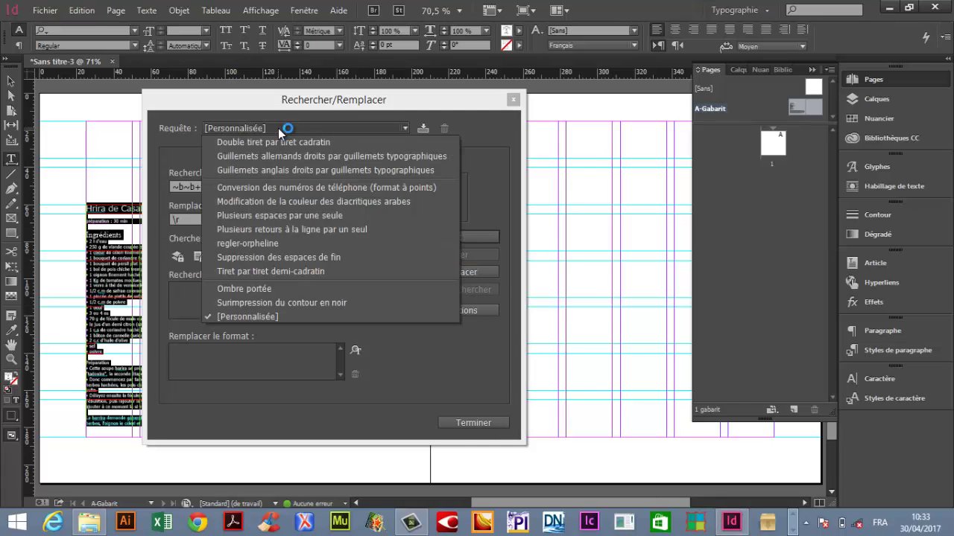
left_click(313, 229)
left_click(416, 275)
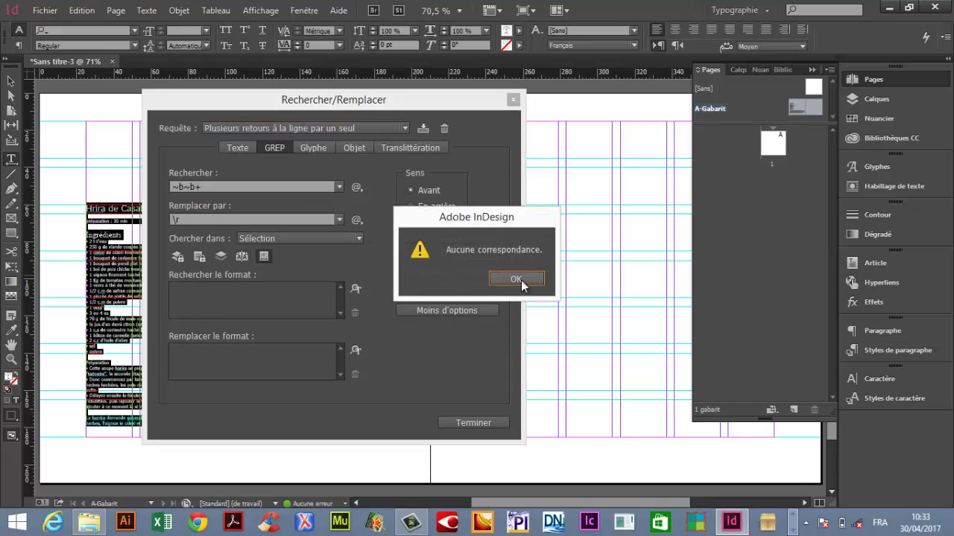
left_click(513, 281)
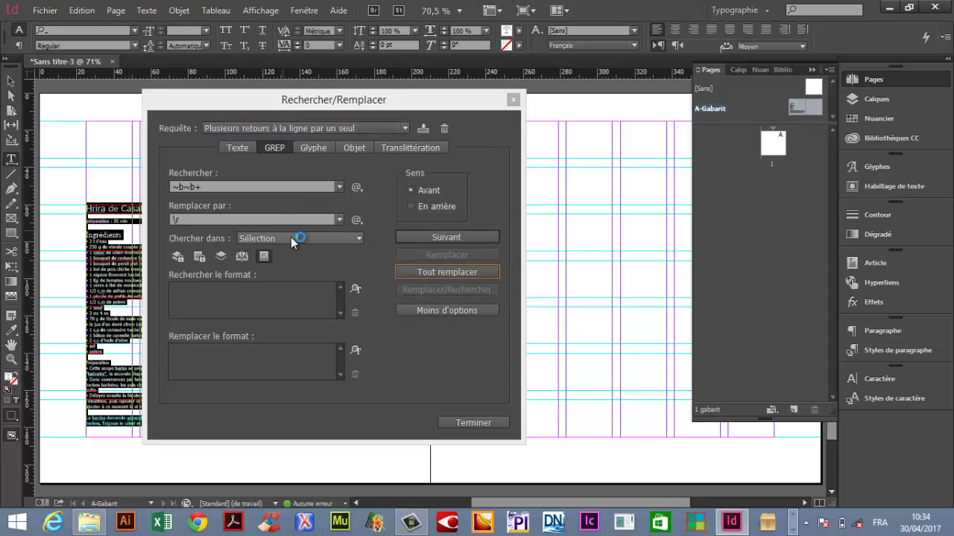
Step: Try to replace multiple spaces with one using the GREP query "Plusieurs espaces par une seule" on the selected text
left_click(320, 128)
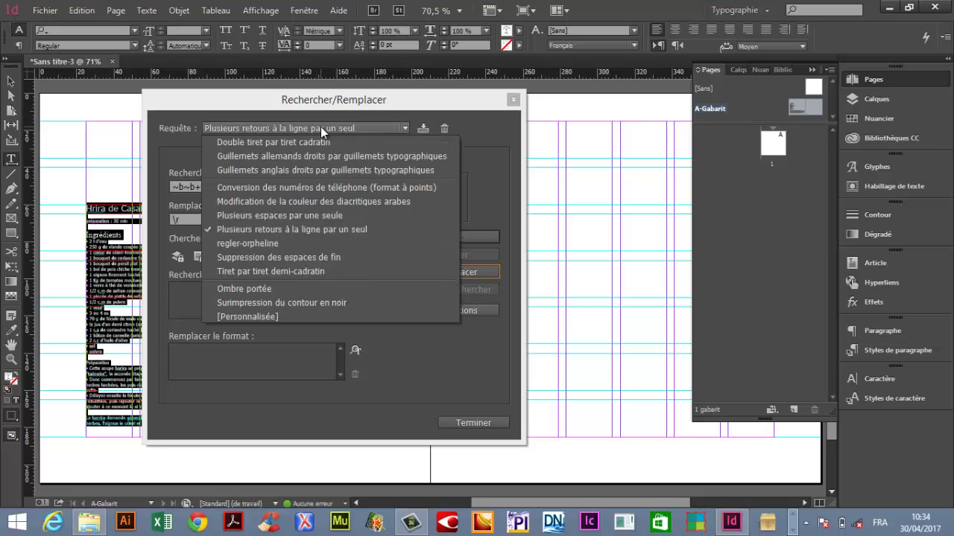
left_click(313, 216)
left_click(430, 272)
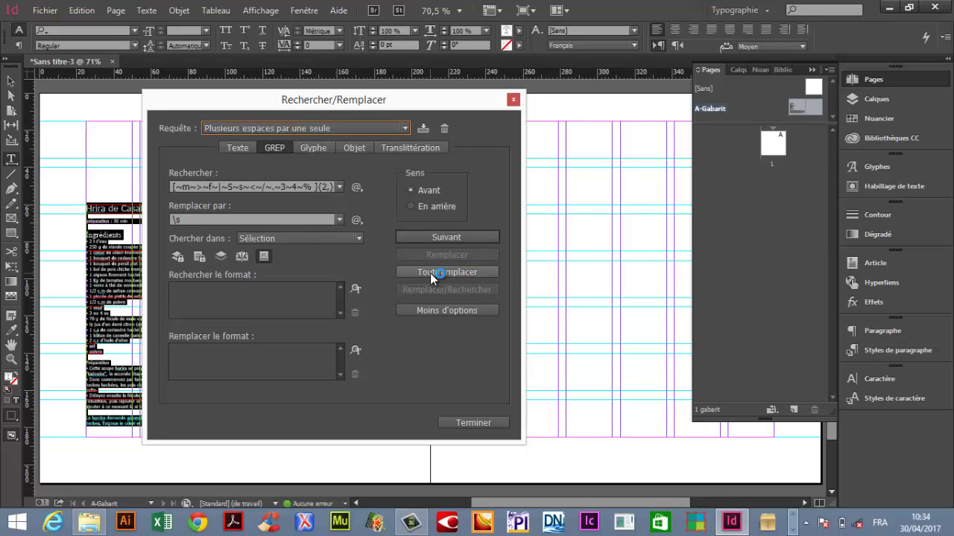
left_click(518, 280)
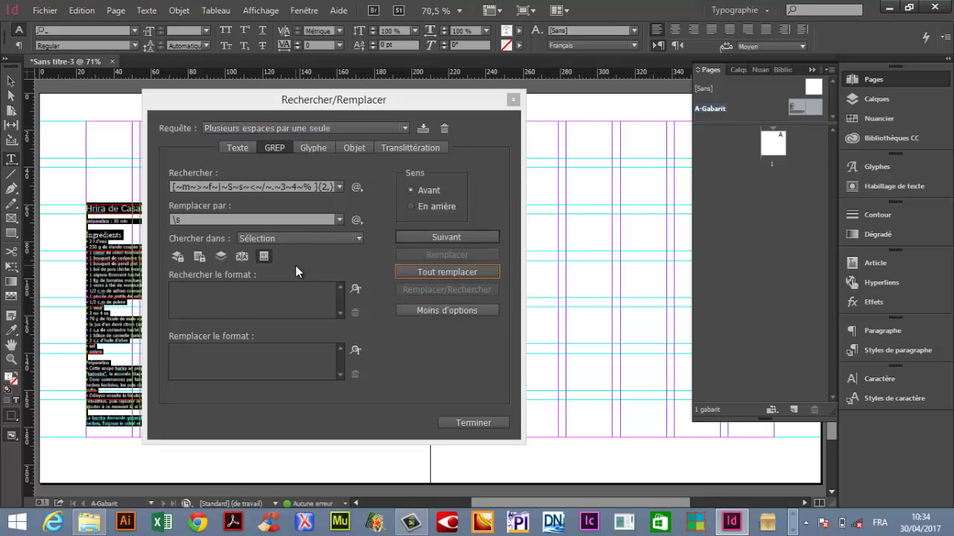
Step: Replace all multiple line returns in the selected recipe text with a single one, with master pages included in the search
left_click(241, 256)
left_click(249, 129)
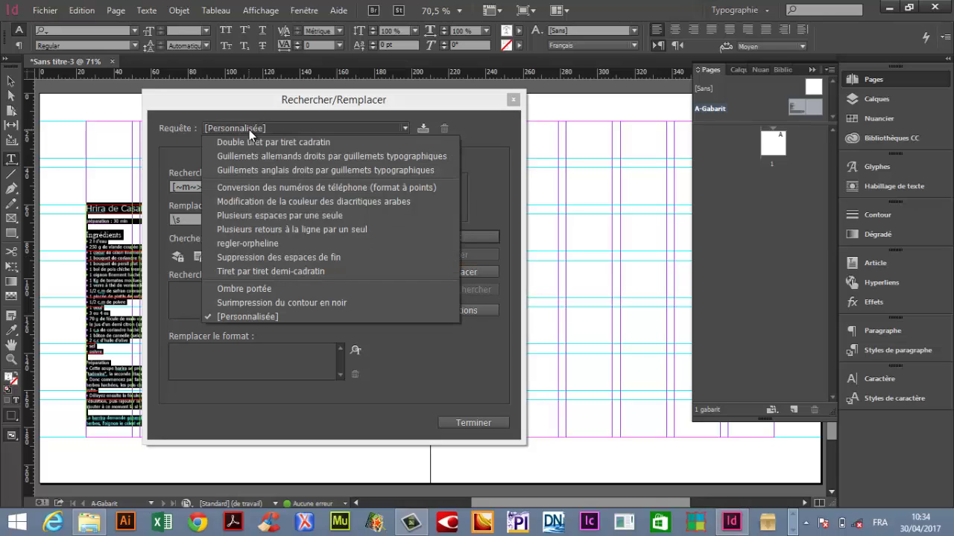
left_click(263, 228)
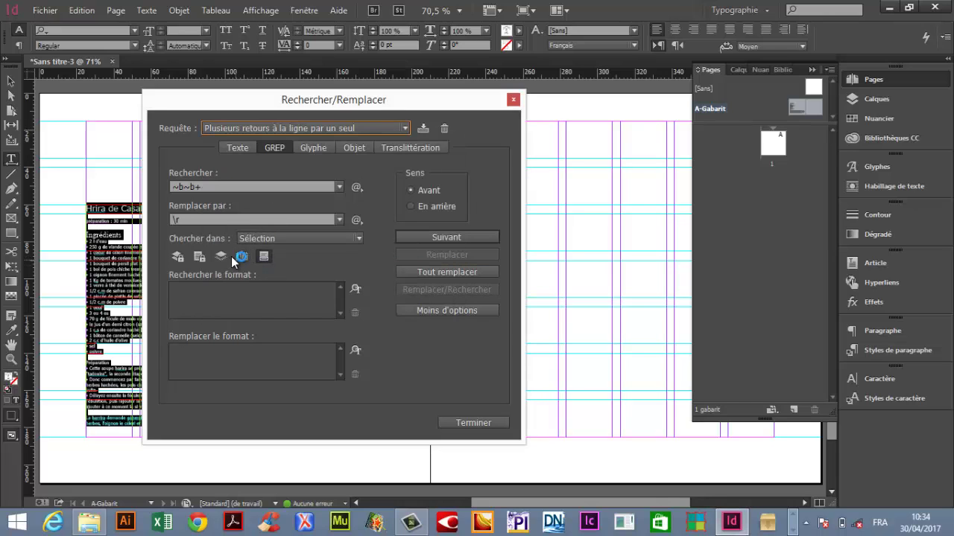
left_click(447, 272)
left_click(551, 279)
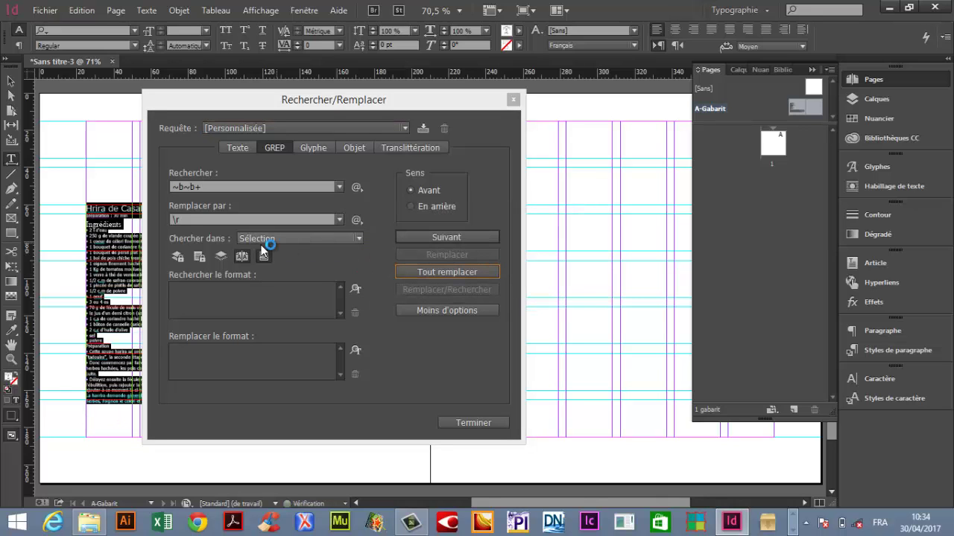
Step: Run the query "Plusieurs espaces par une seule" on the whole selection with master pages included, and close Find/Change
left_click(266, 129)
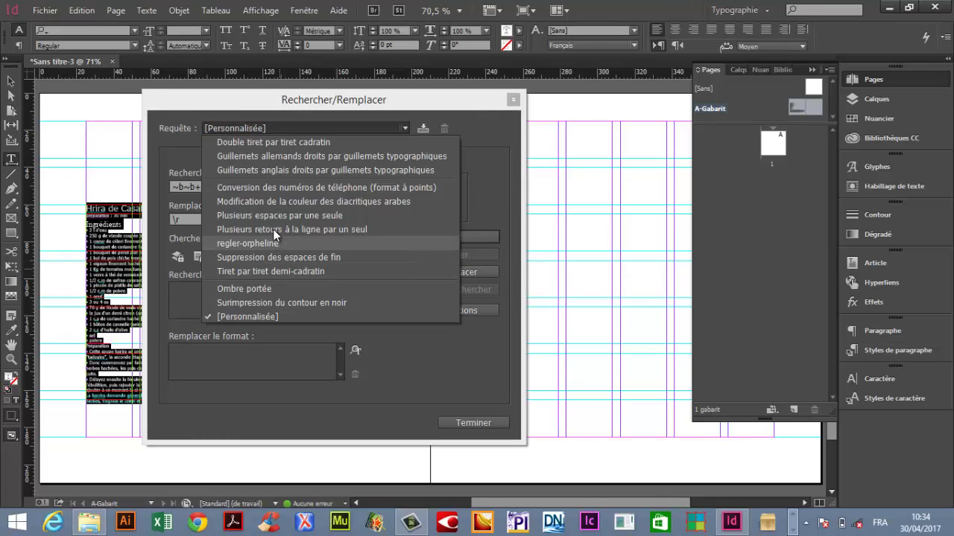
left_click(300, 215)
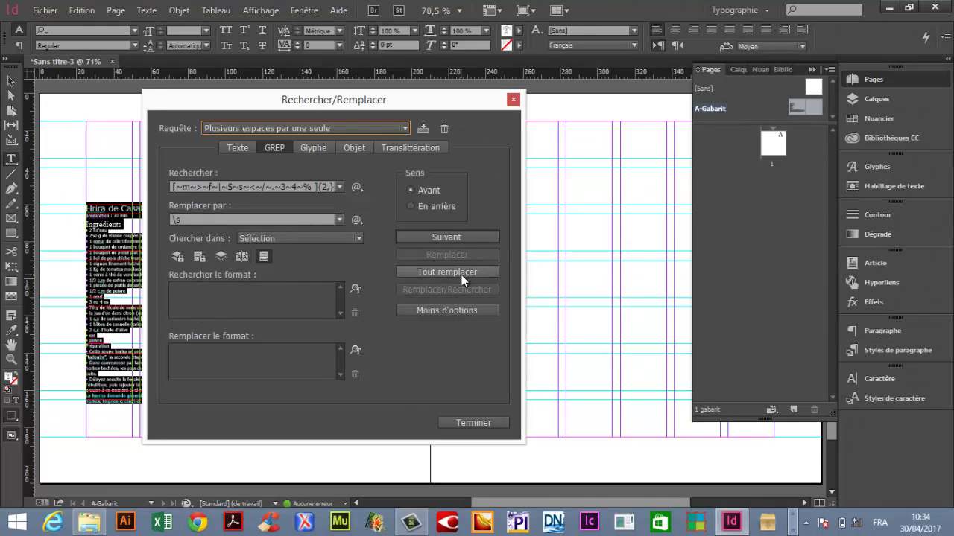
left_click(461, 274)
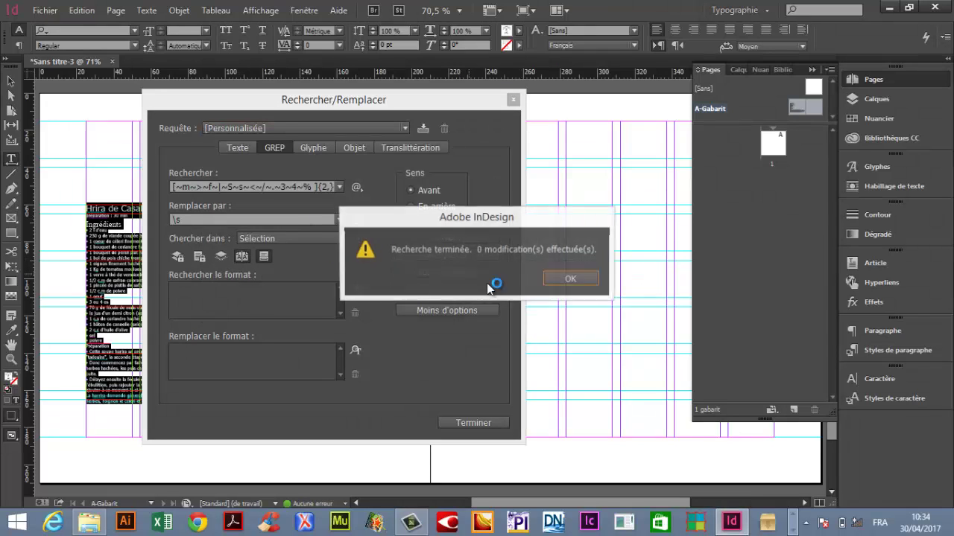
left_click(571, 277)
left_click(514, 99)
Step: Move the recipe text frame down about 5.5 mm on the left-hand page
left_click(187, 264)
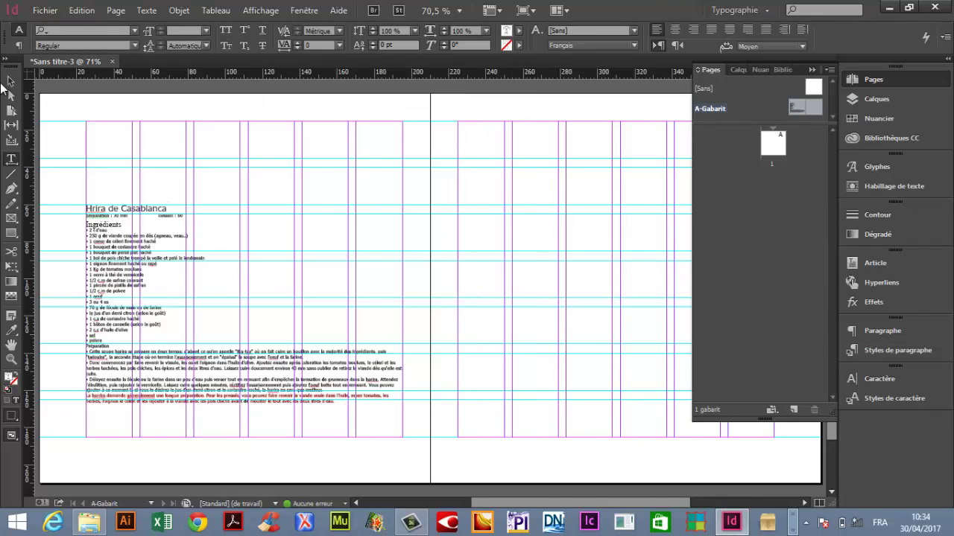
key("Escape")
left_click(149, 264)
left_click_drag(149, 265, 150, 265)
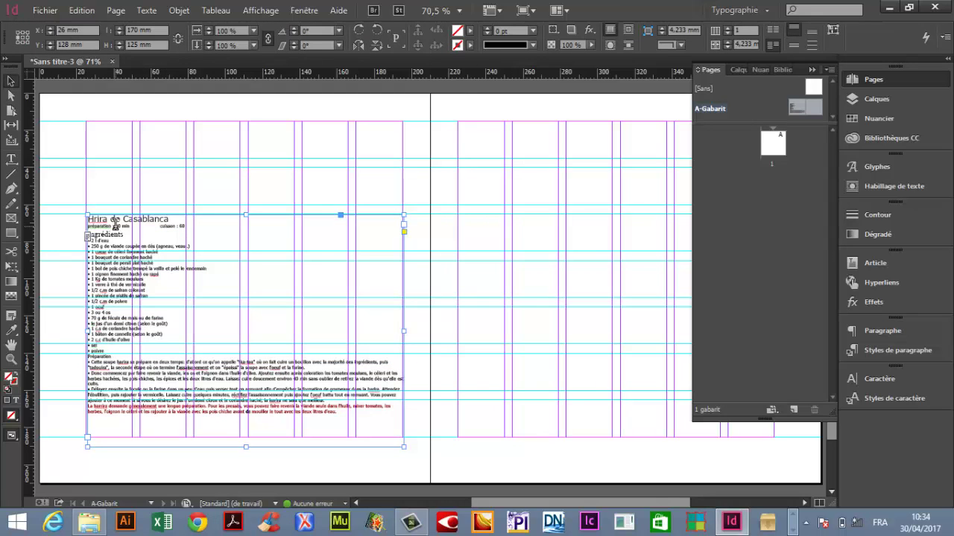
Step: Move the title "Hrira de Casablanca" into its own text frame, about 95 × 23 mm, at the top margin of the left-hand page
key("t")
double_click(97, 220)
left_click(196, 216, "shift")
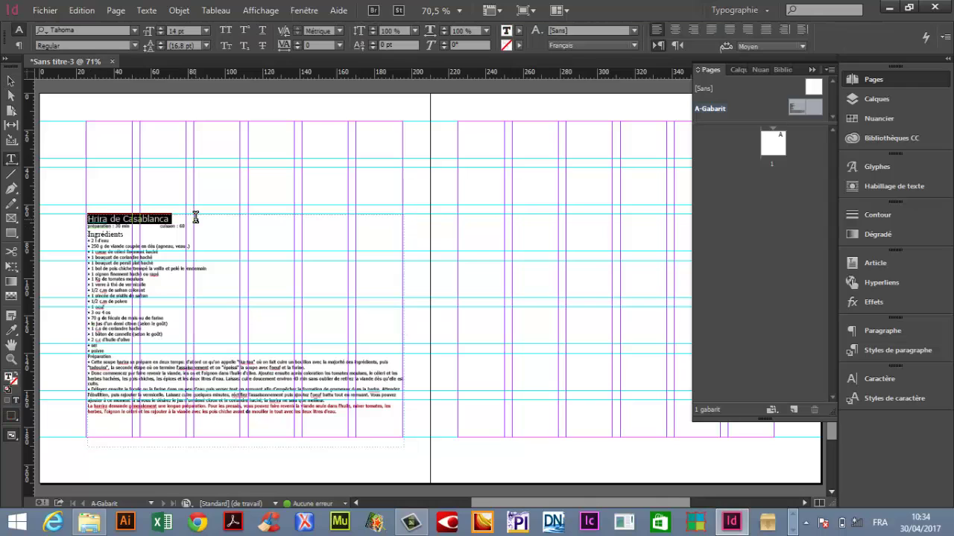
key("ctrl+x")
left_click_drag(105, 122, 280, 163)
key("ctrl+v")
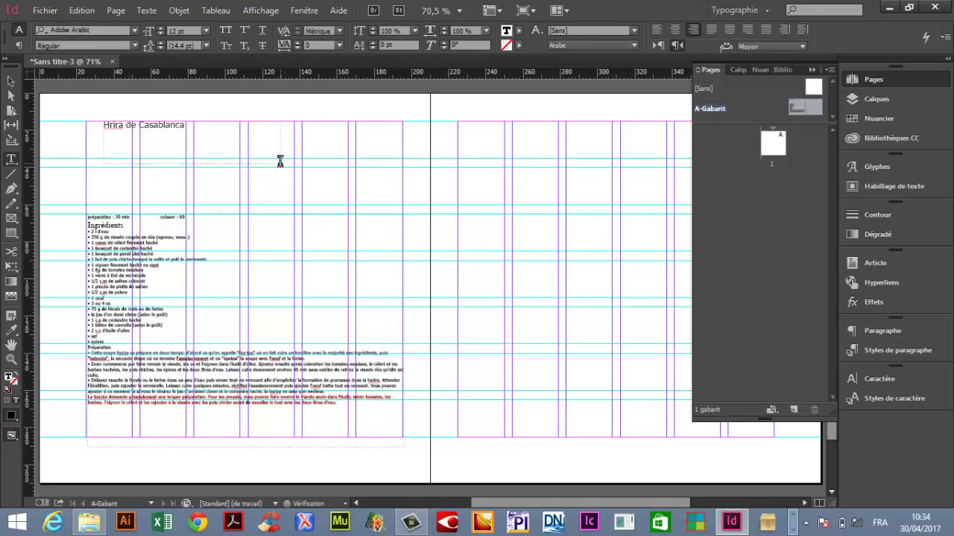
Step: Move the preparation and cooking times line into a separate text frame just below the title frame
triple_click(91, 217)
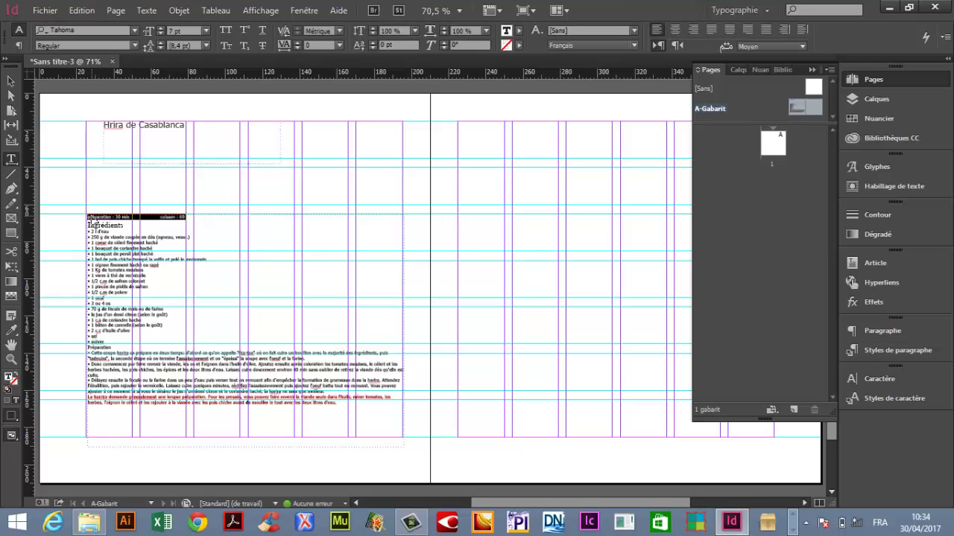
key("ctrl+x")
left_click_drag(95, 163, 254, 199)
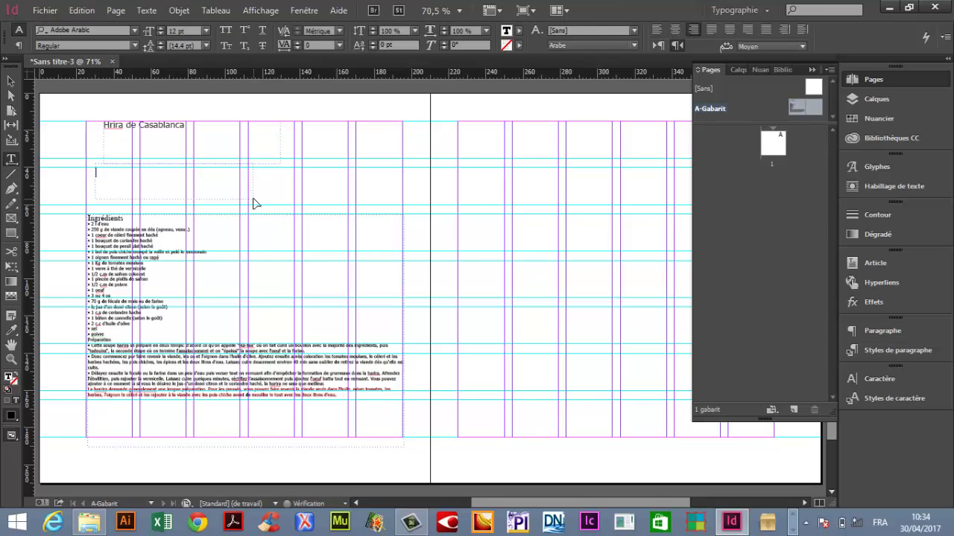
key("ctrl+v")
Step: Move the ingredients heading and list into a separate text frame, about 68 × 90.5 mm, beside the spine on the right-hand page
left_click_drag(87, 217, 177, 337)
key("ctrl+x")
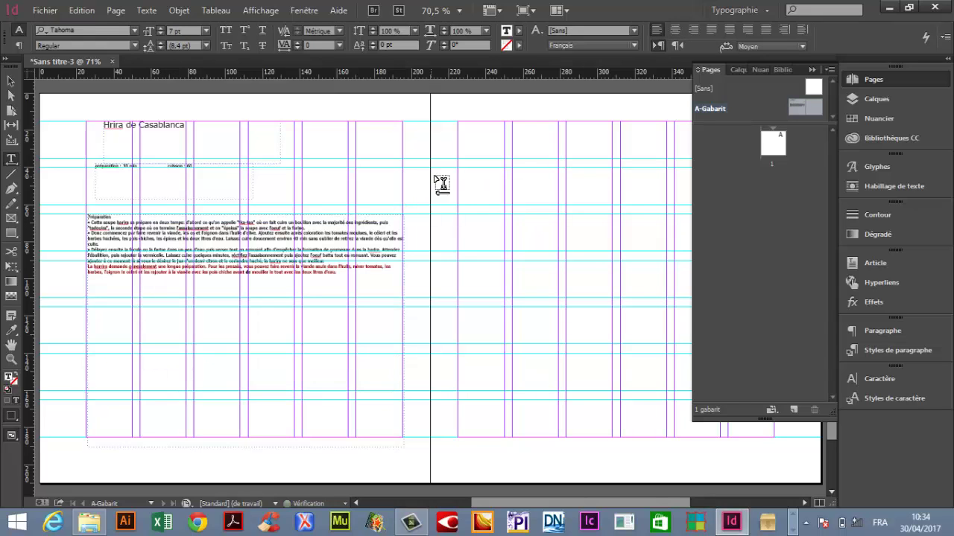
left_click_drag(433, 176, 561, 341)
key("ctrl+v")
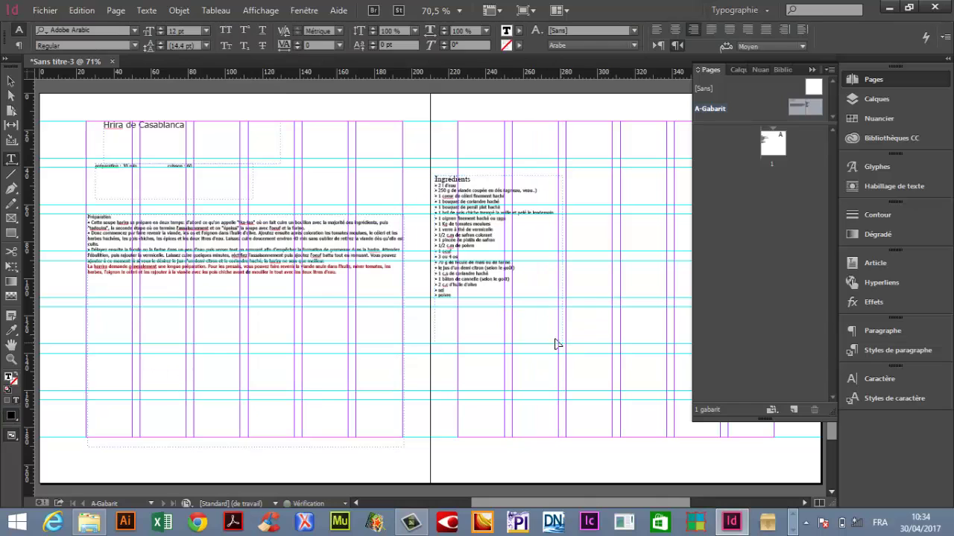
Step: Place the ingredients frame at the left-hand page's left margin, shortened to 66.25 mm high, with the preparation instructions frame aligned beneath it
key("Escape")
left_click_drag(180, 250, 210, 386)
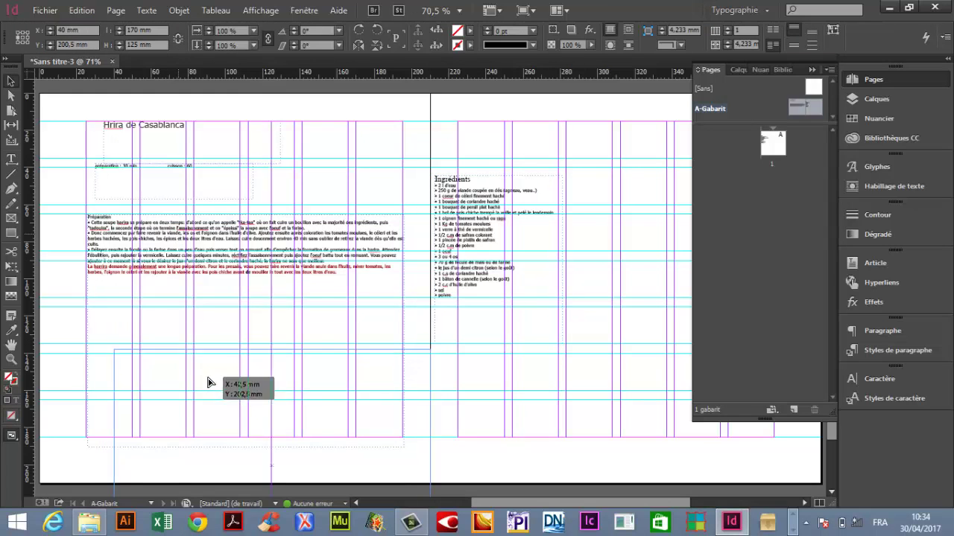
left_click_drag(231, 299, 150, 277)
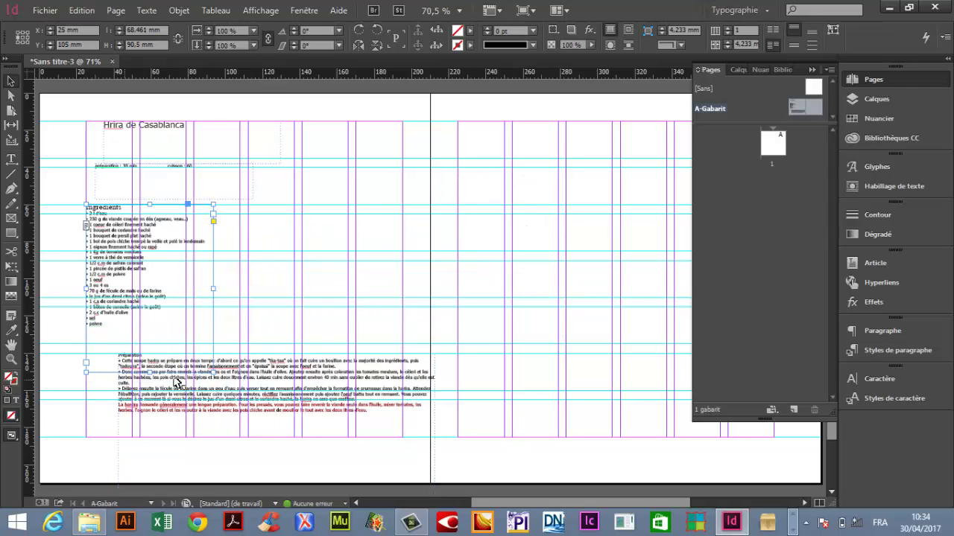
left_click_drag(151, 374, 141, 328)
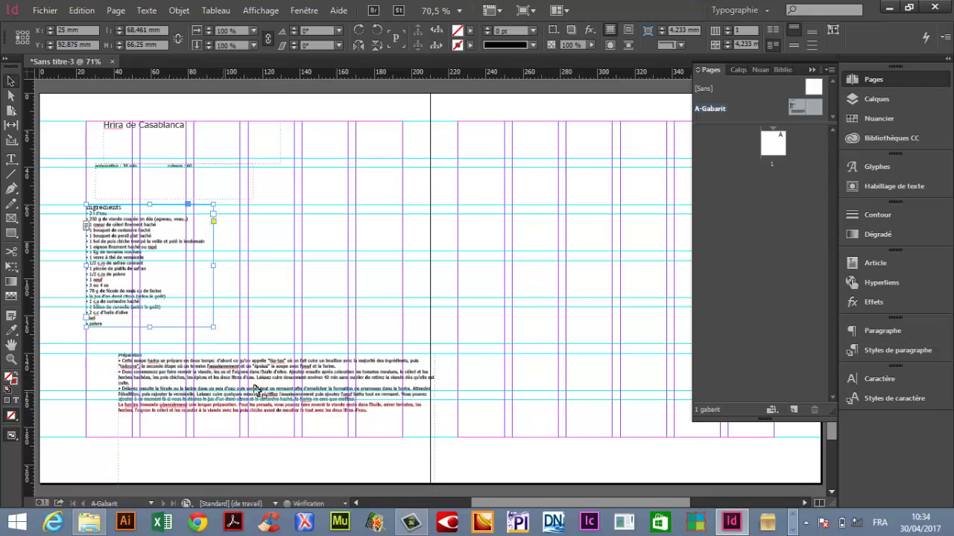
left_click_drag(212, 391, 233, 395)
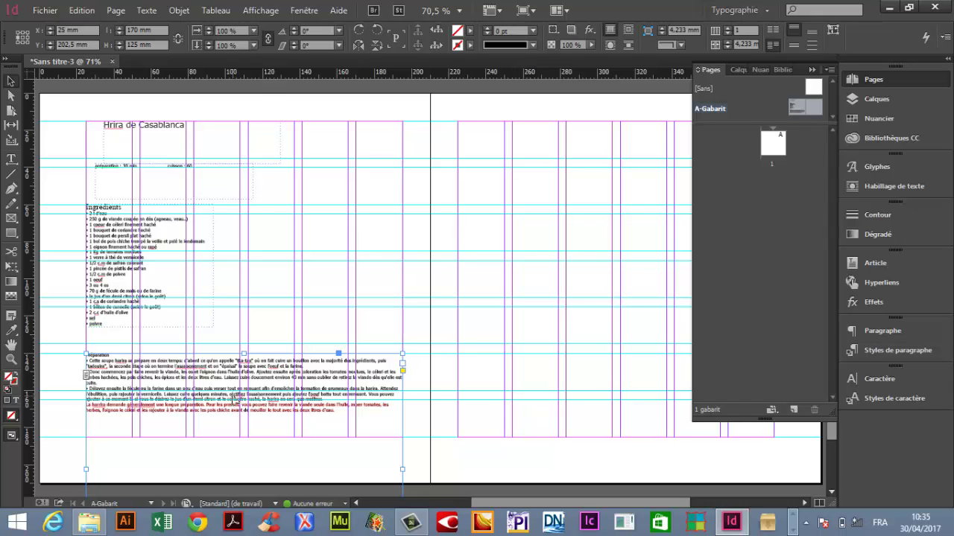
left_click(181, 149)
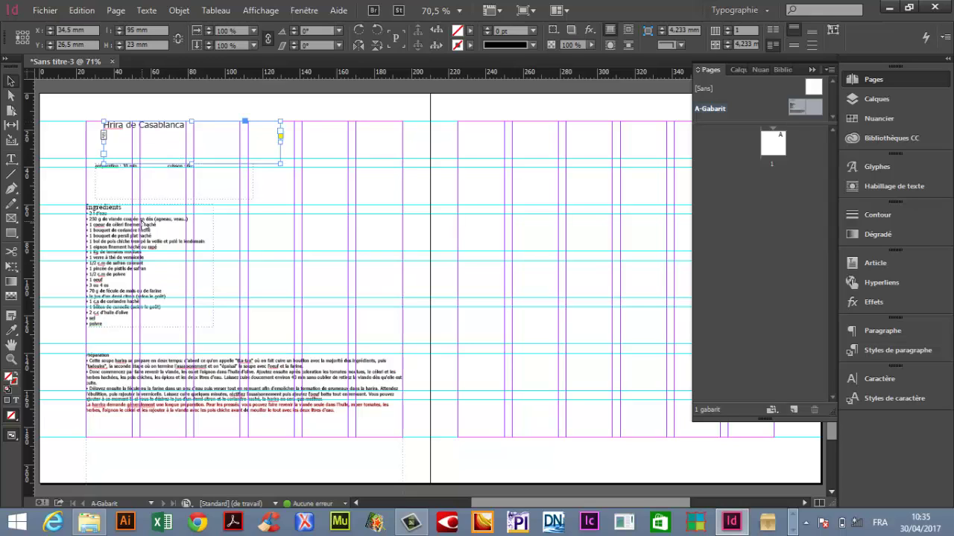
left_click(141, 221)
left_click(422, 188)
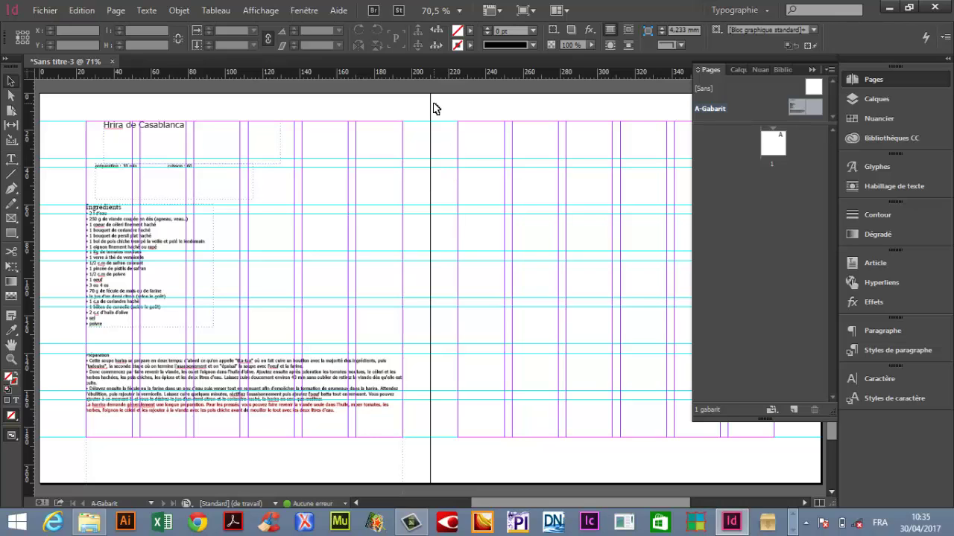
Step: Place the image a1.jpg from TP_livre_cuisine's "images de recettes" > "links 1" folder at 280 × 210 mm from the right-hand page's upper spine corner
left_click(45, 11)
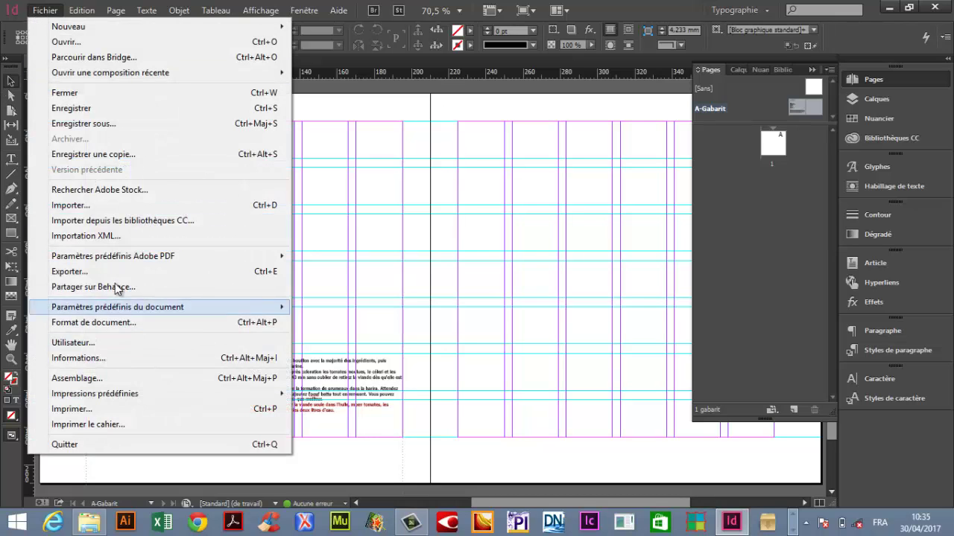
left_click(96, 205)
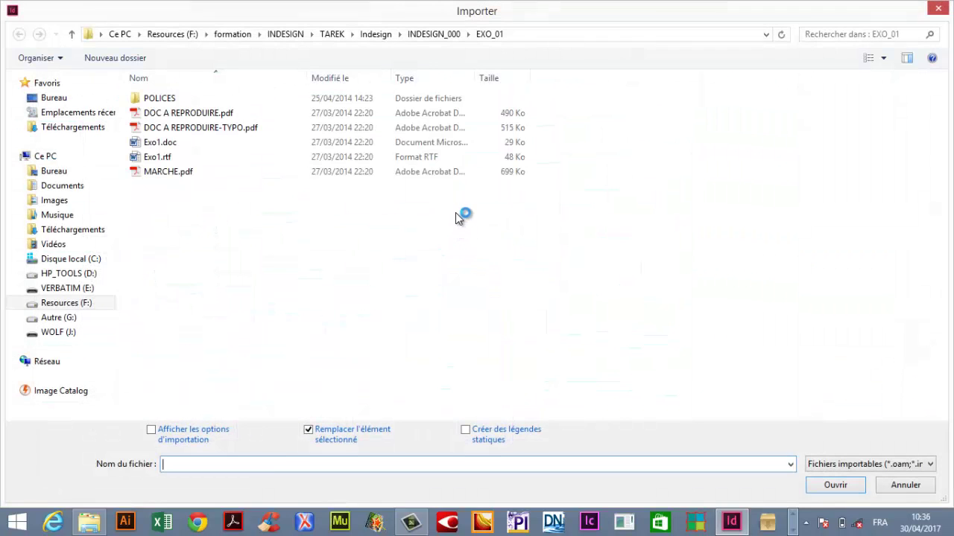
left_click(41, 176)
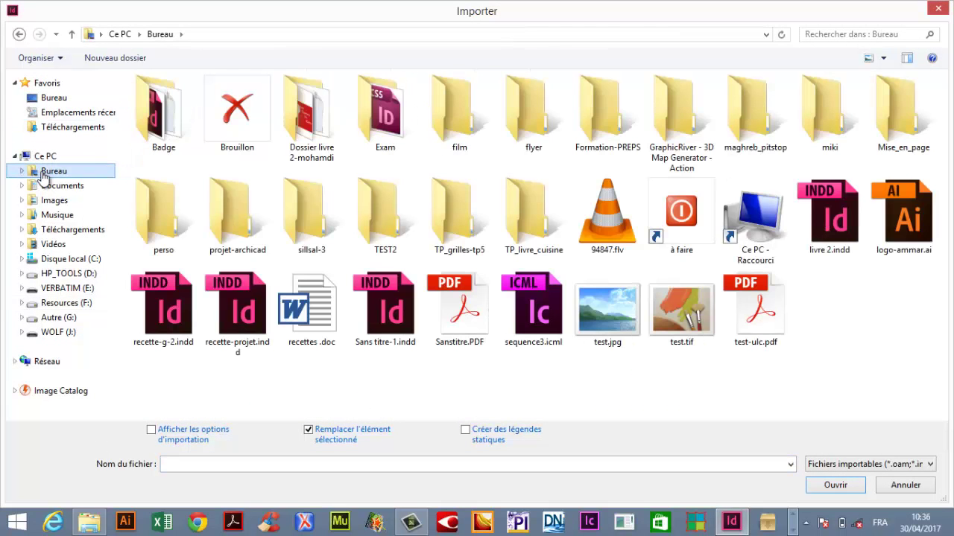
double_click(531, 217)
double_click(167, 99)
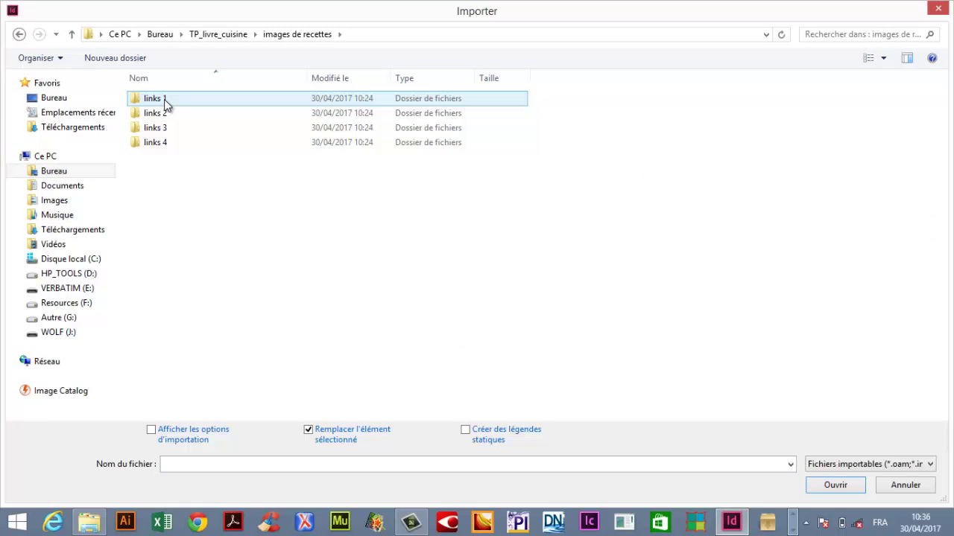
double_click(164, 101)
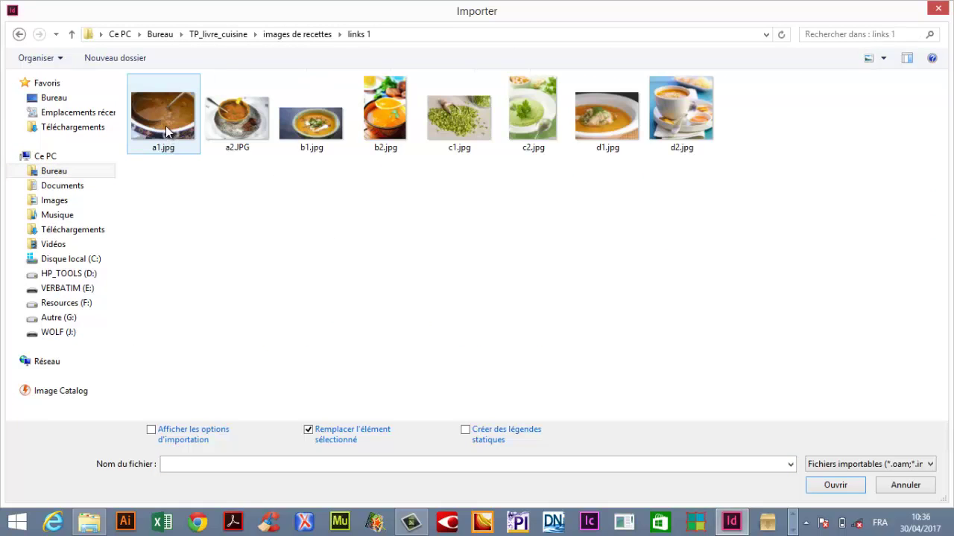
double_click(166, 126)
scroll(357, 174, "right", 5)
scroll(358, 174, "up", 1)
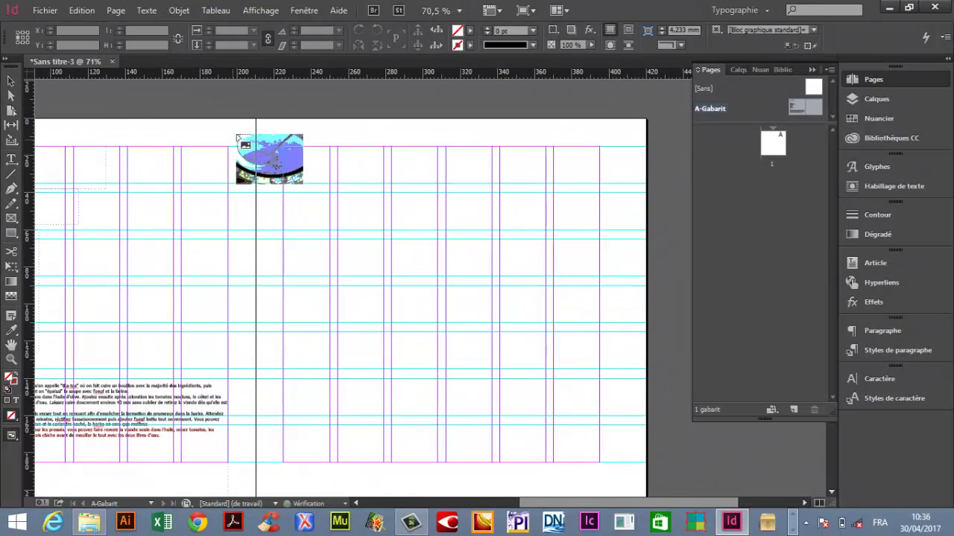
mouse_move(255, 120)
left_mouse_down()
mouse_move(489, 344)
mouse_move(596, 468)
mouse_move(635, 470)
left_mouse_up()
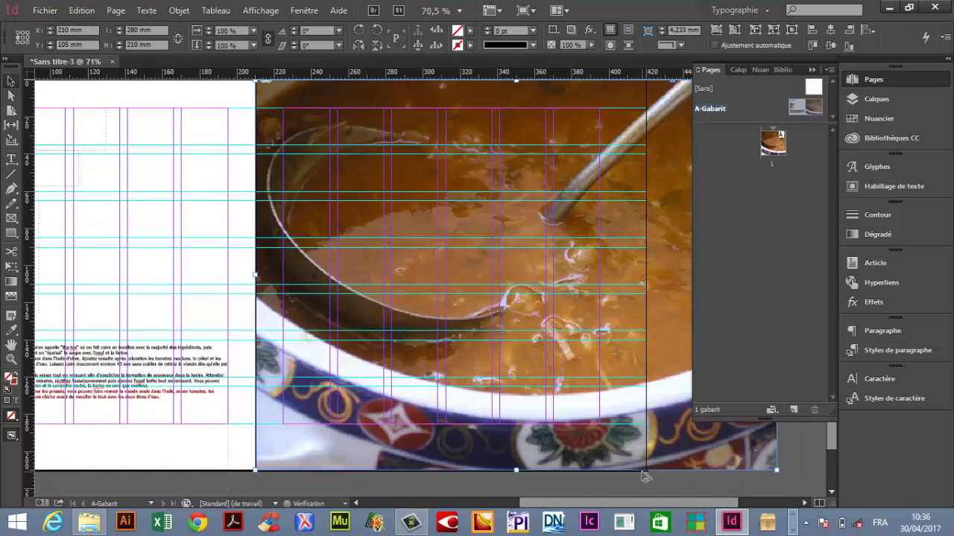
Step: Crop the soup photo's frame at the right-hand page's outer edge and preview the spread without guides
key("Tab")
key("ctrl+0")
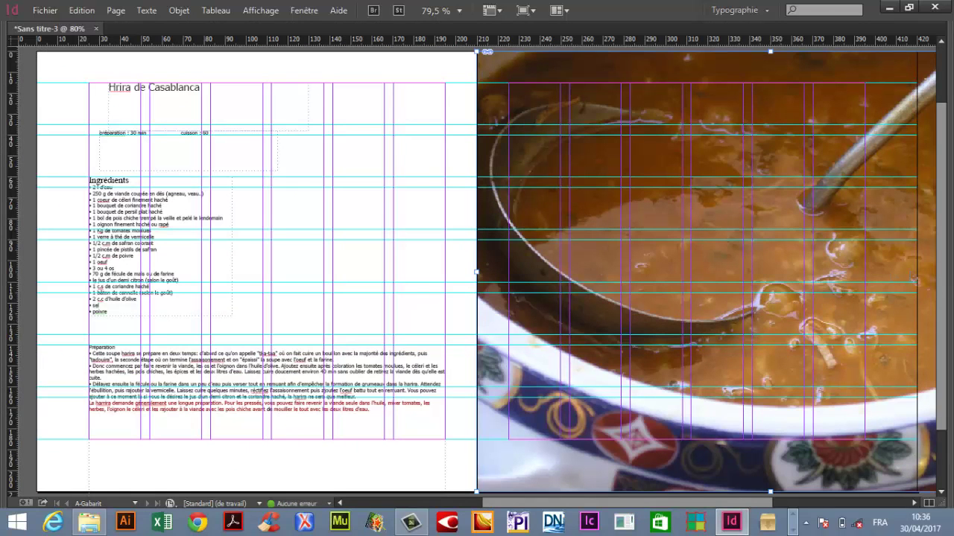
scroll(736, 274, "right", 3)
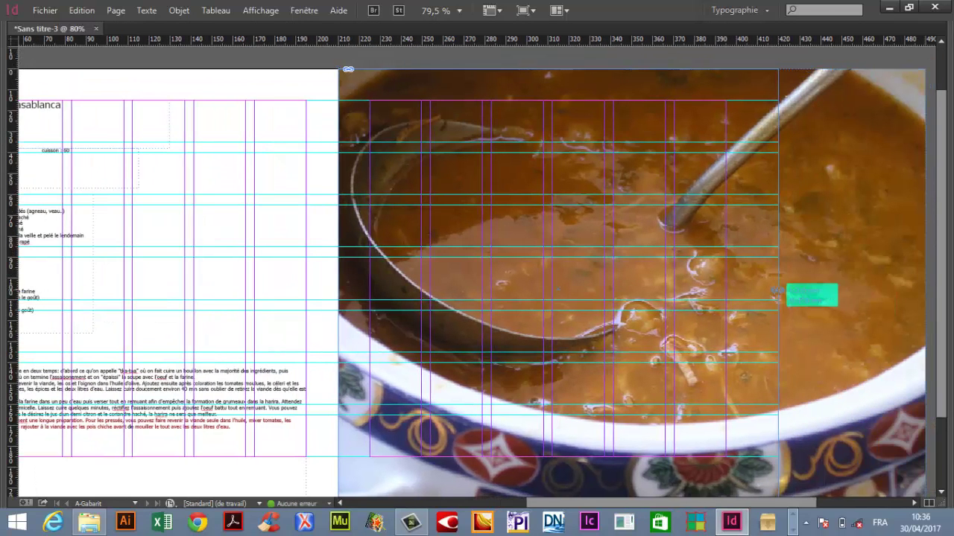
key("w")
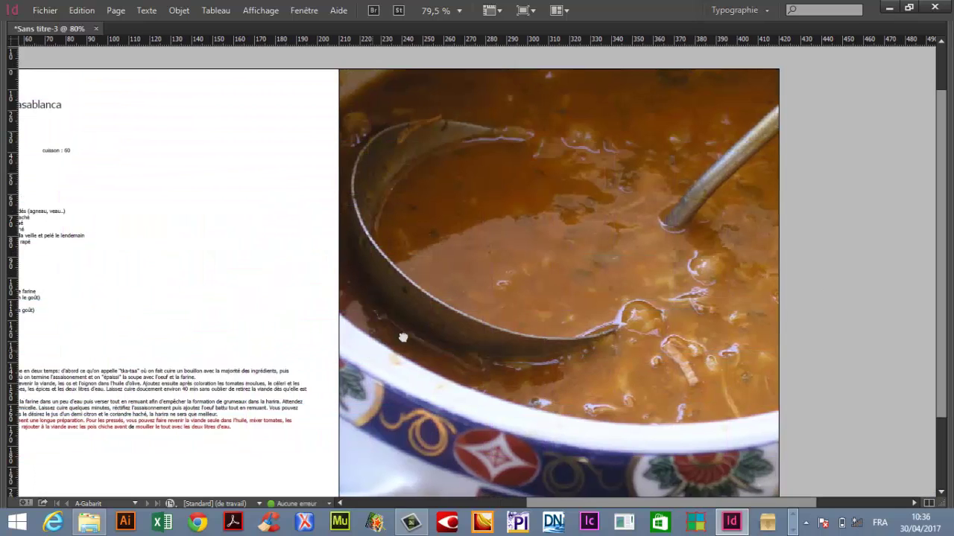
scroll(508, 309, "left", 4)
left_click_drag(509, 310, 502, 339)
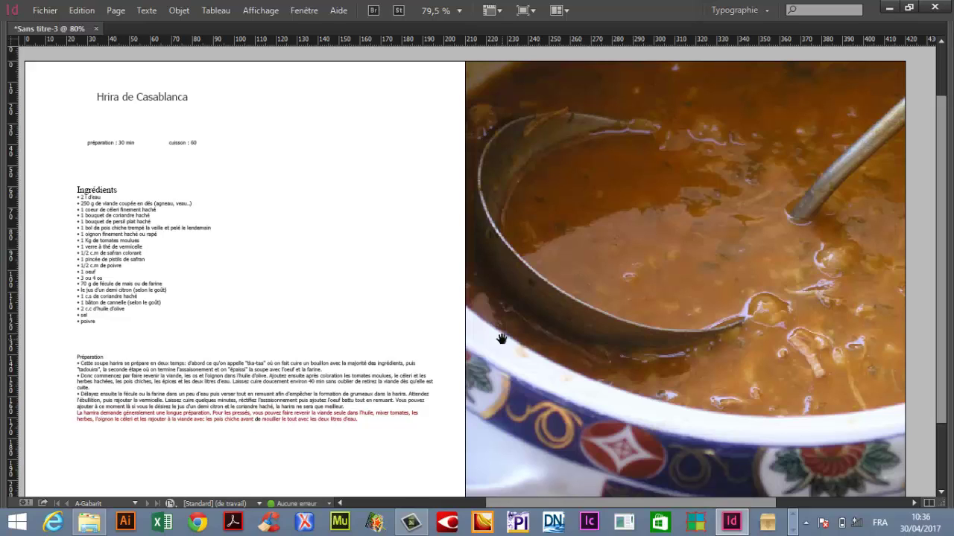
Step: Move the ingredients, cooking times and title frames lower on the left-hand page, with the title frame starting about 35 mm down
left_click(188, 253)
left_click_drag(175, 230, 175, 231)
left_click_drag(175, 147, 180, 200)
left_click_drag(170, 98, 181, 147)
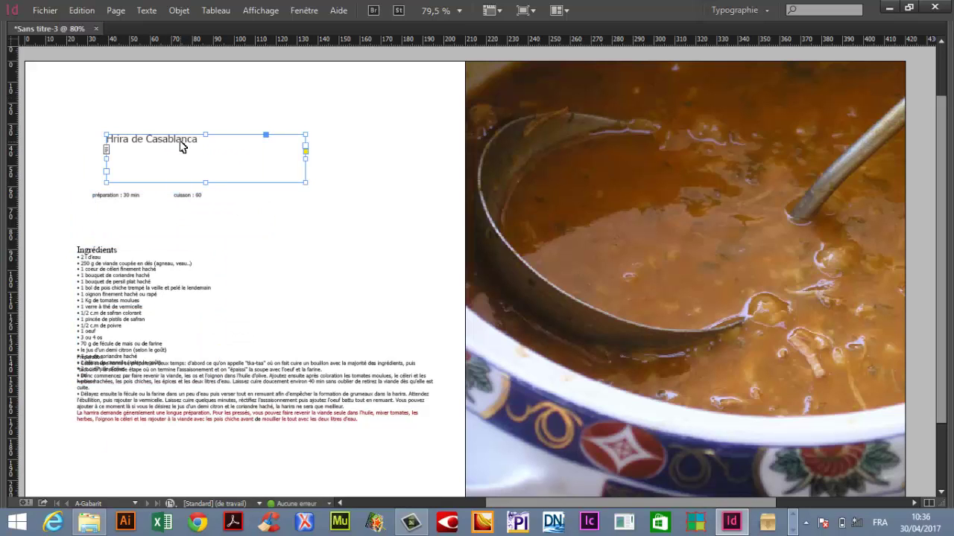
Step: Try the Dael Calligraphy and ingrained fonts on the title "Hrira de Casablanca"
key("Tab")
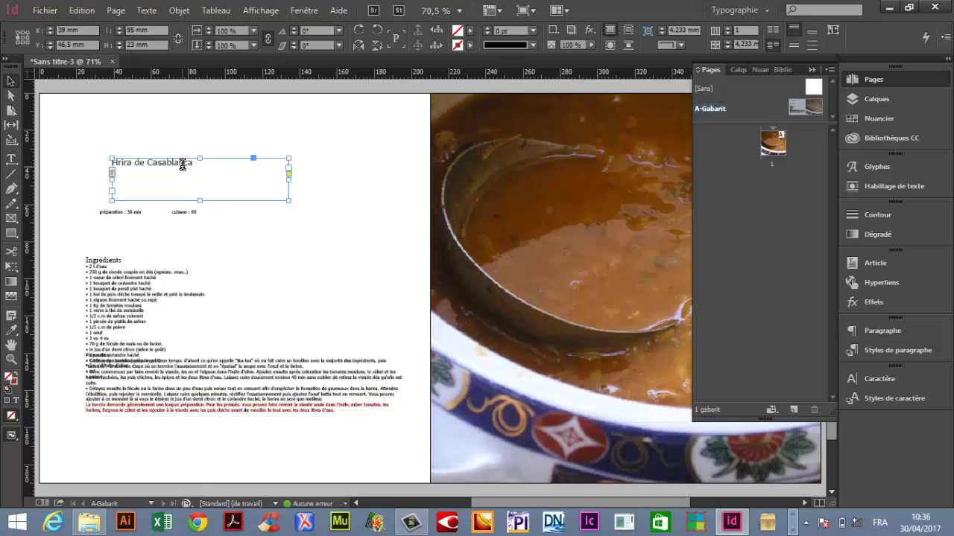
double_click(185, 167)
left_click_drag(109, 163, 197, 163)
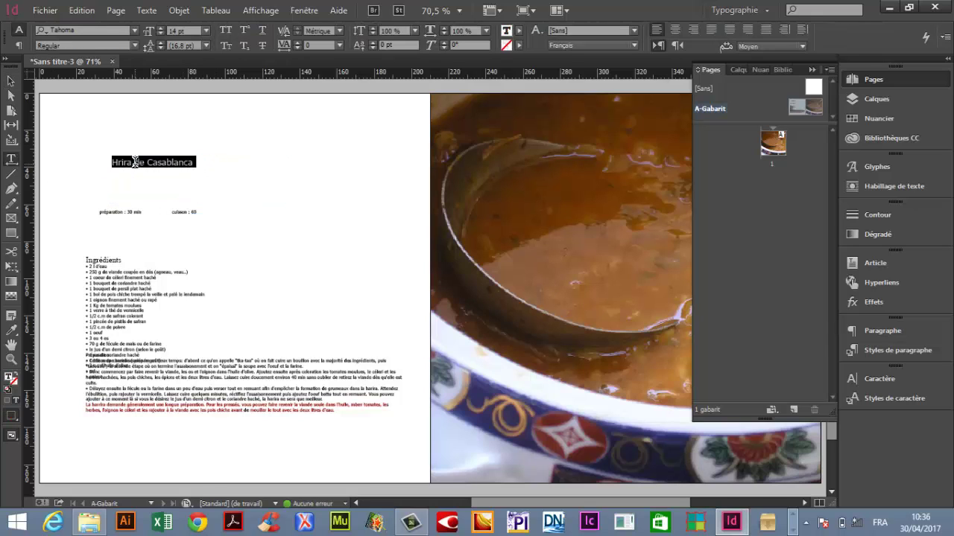
left_click(135, 30)
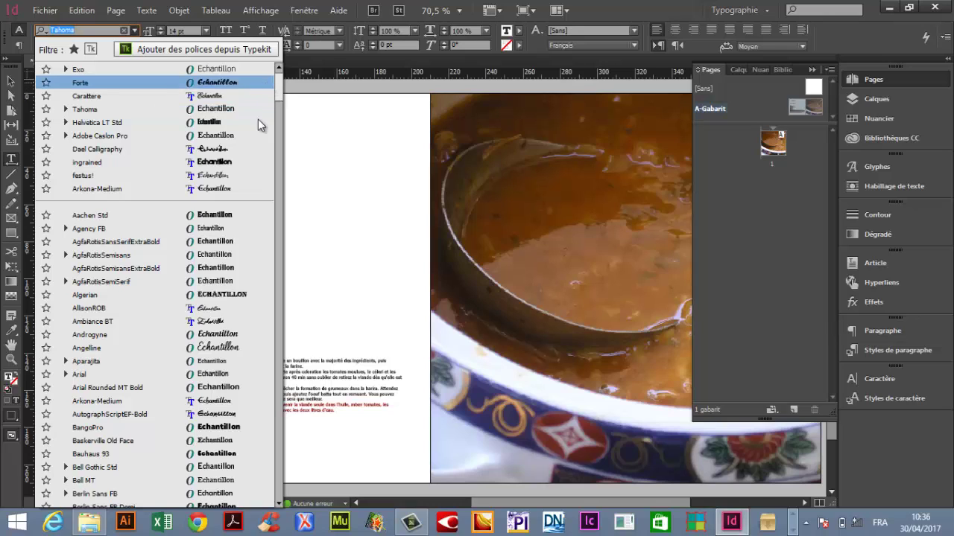
left_click(241, 151)
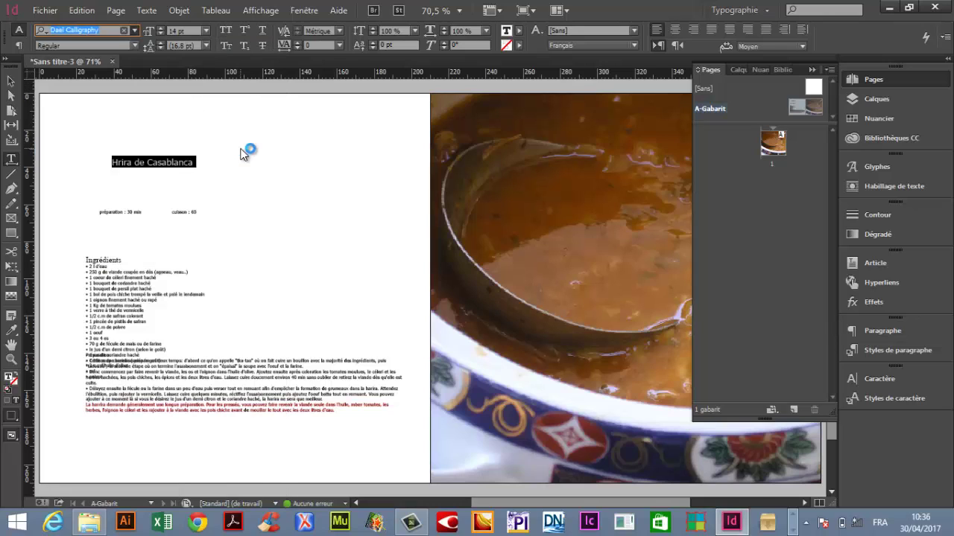
left_click(132, 29)
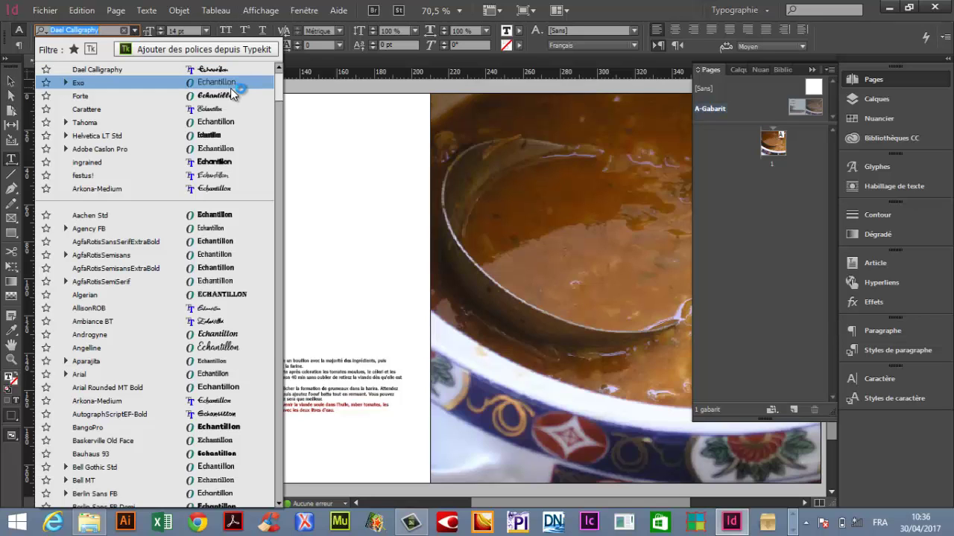
left_click(234, 163)
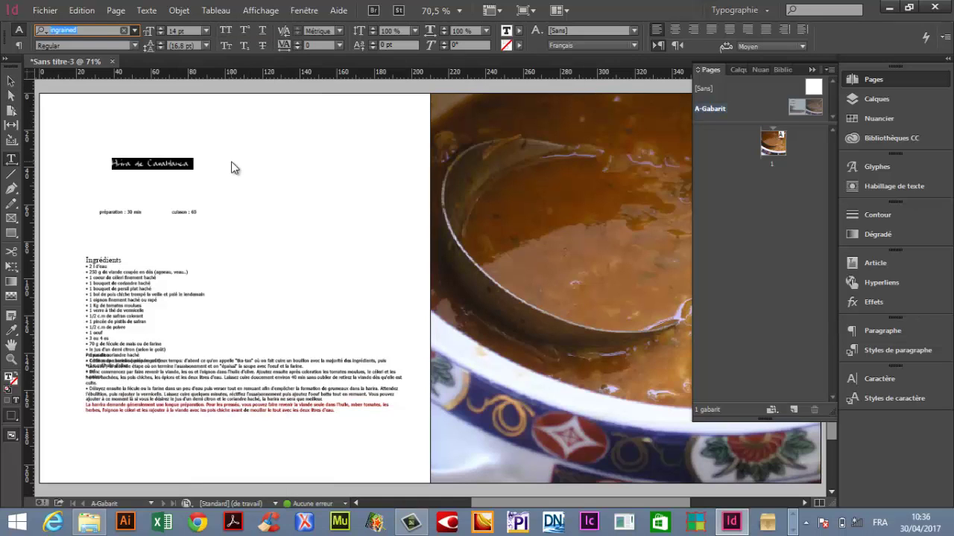
left_click(151, 160)
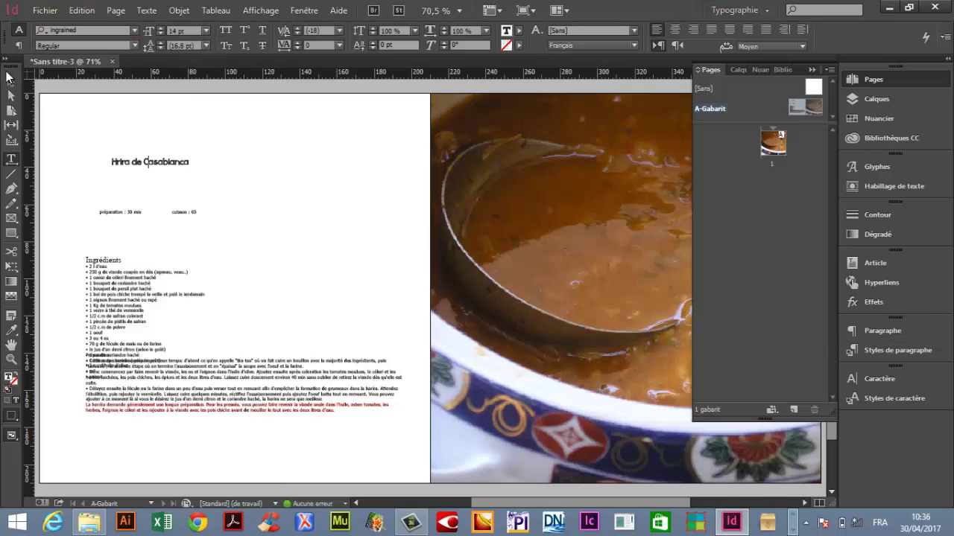
Step: Set the title "Hrira de Casablanca" to 30 pt in the Arkona-Medium font
triple_click(135, 160)
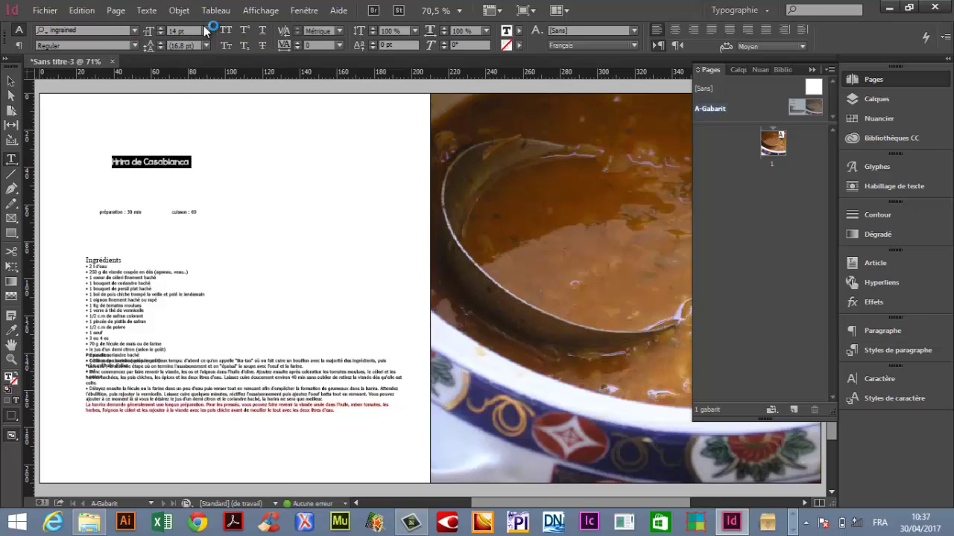
left_click(205, 31)
left_click(181, 192)
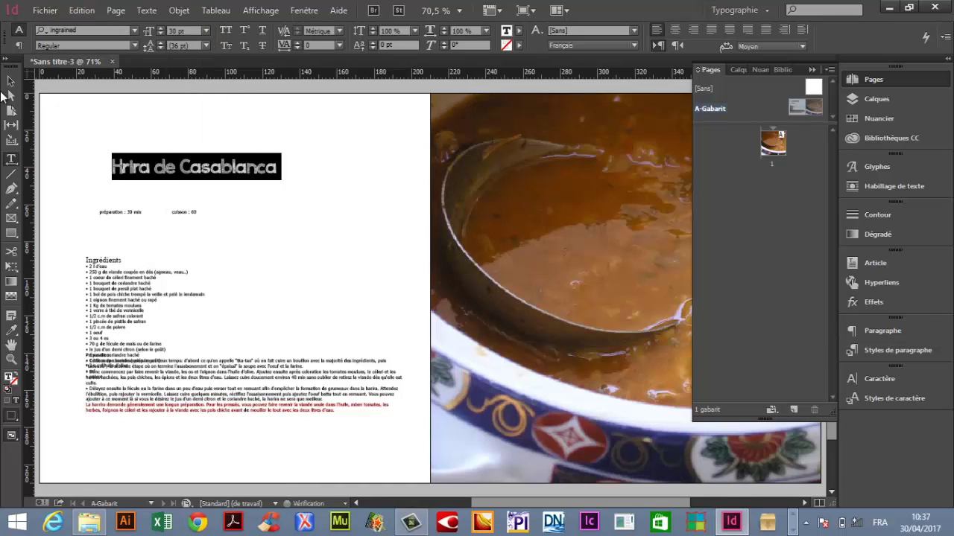
left_click(133, 30)
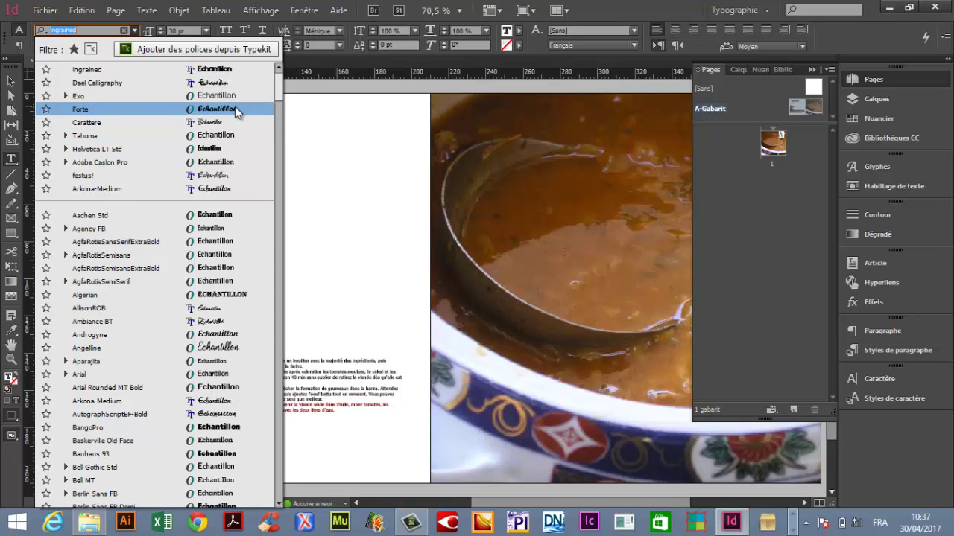
left_click(233, 189)
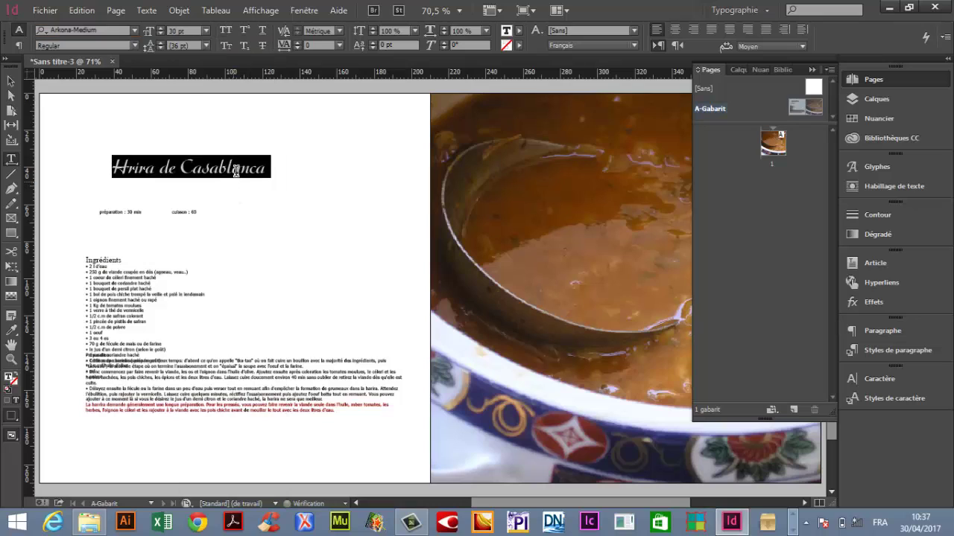
left_click(235, 171)
Step: Fit the title's frame tightly to its text and show the layout guides
left_click(11, 82)
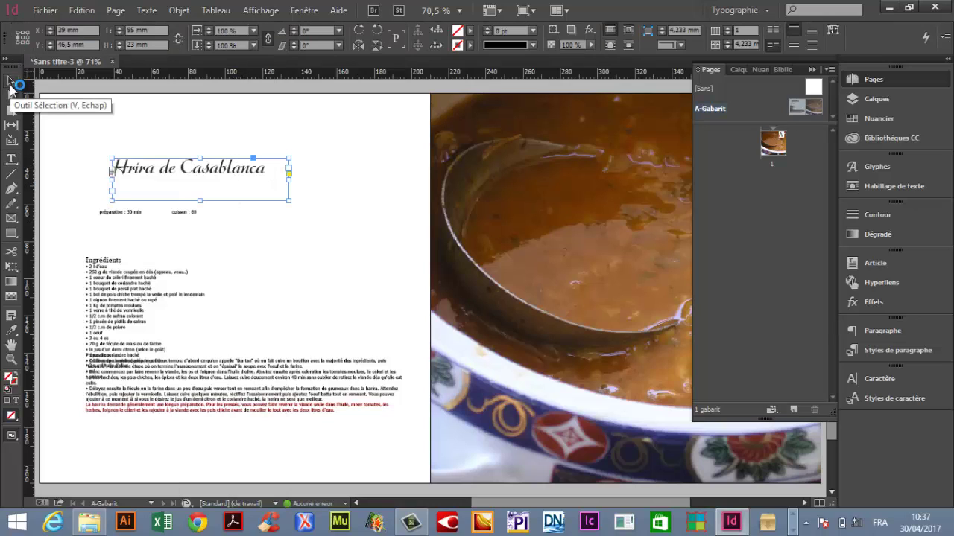
key("ctrl+alt+c")
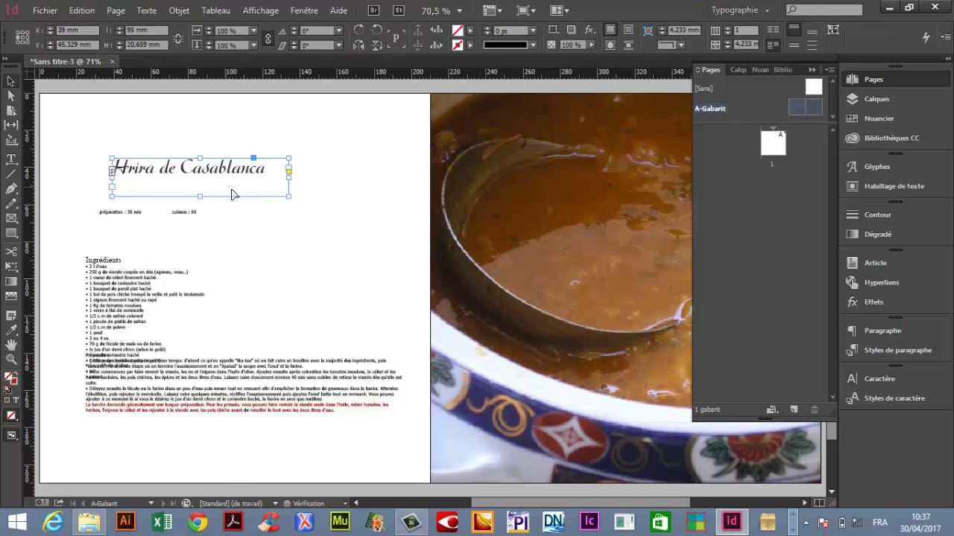
key("ctrl+alt+c")
key("w")
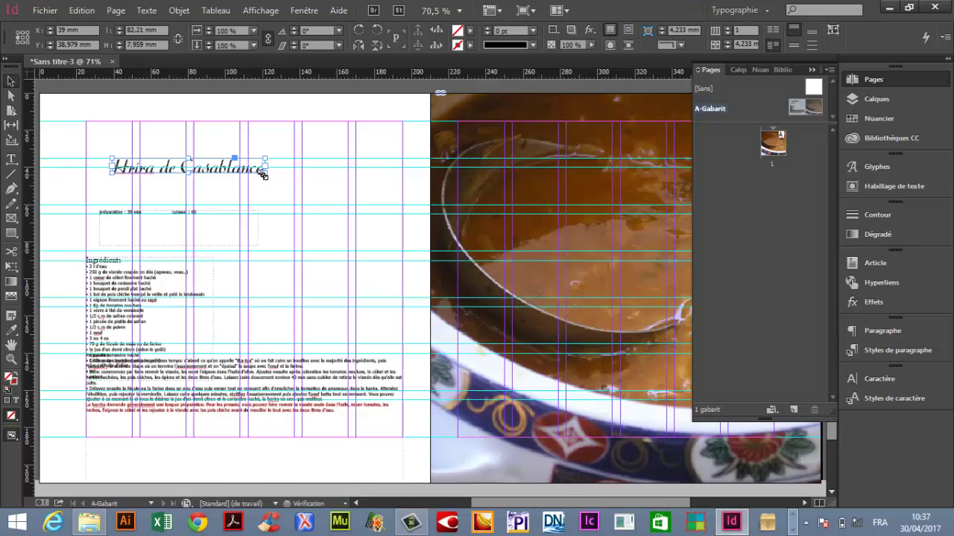
Step: Scale the title proportionally to about 141 × 13.6 mm and align it with the left-hand page's left margin and the 40 mm guide
left_click_drag(270, 174, 306, 191)
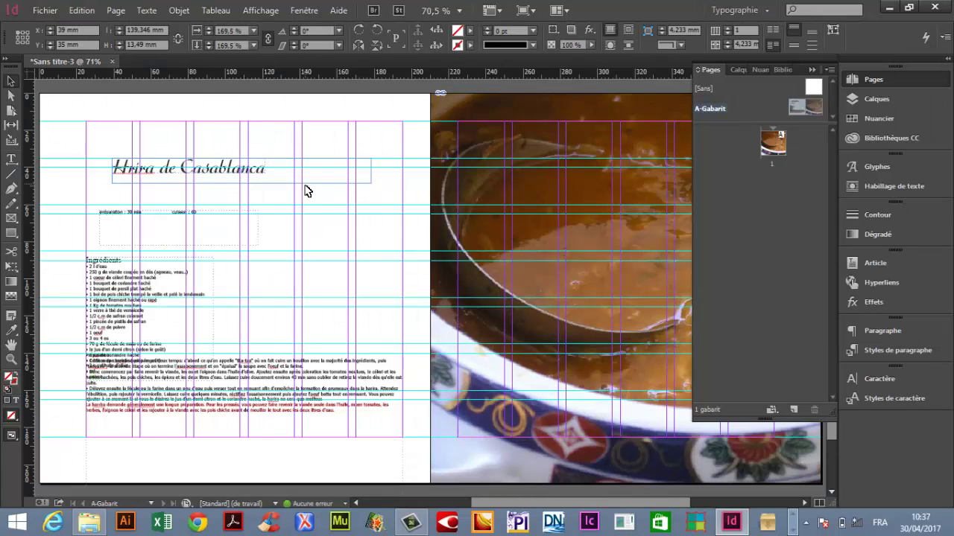
left_click_drag(348, 161, 325, 158)
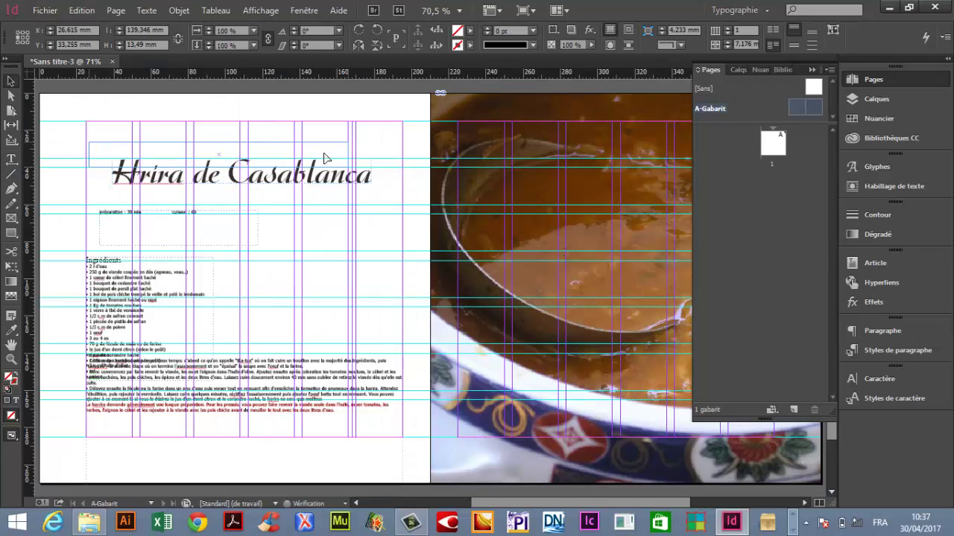
left_click(71, 148)
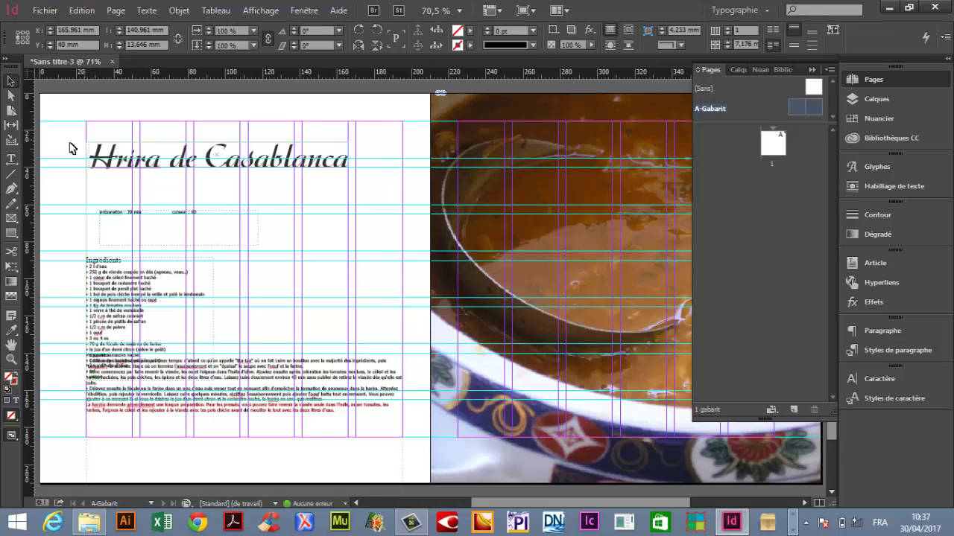
Step: Examine the spread with and without guides to check the title's placement against the grid
key("w")
key("Tab")
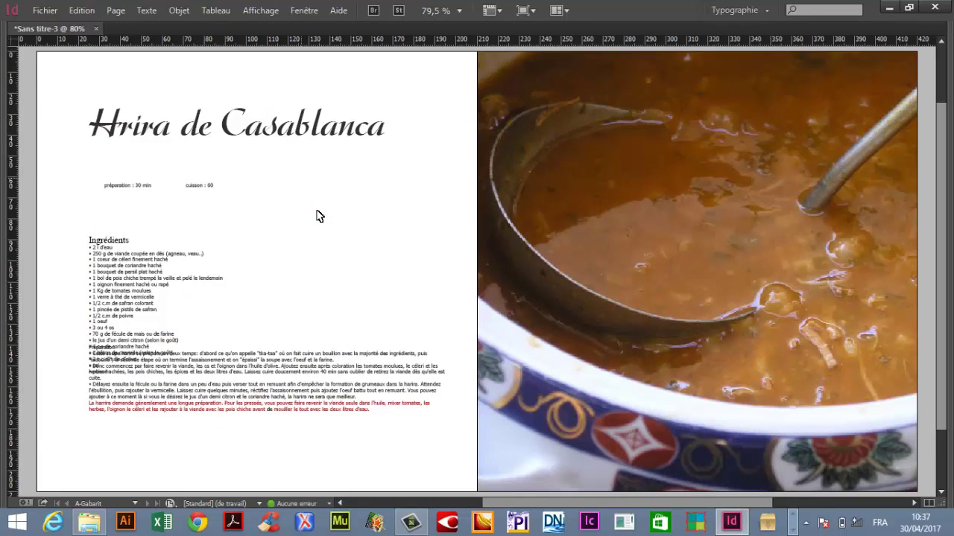
key("w")
key("w")
key("w")
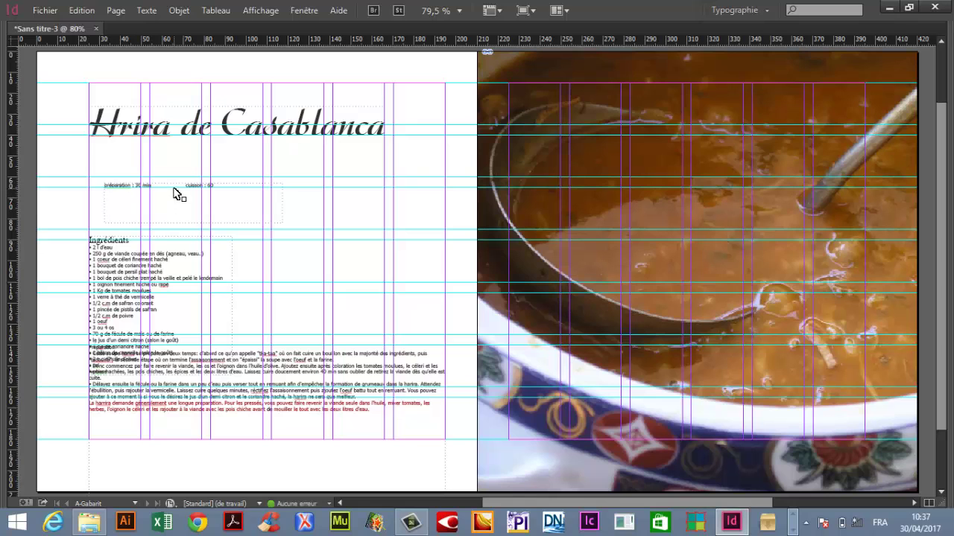
key("w")
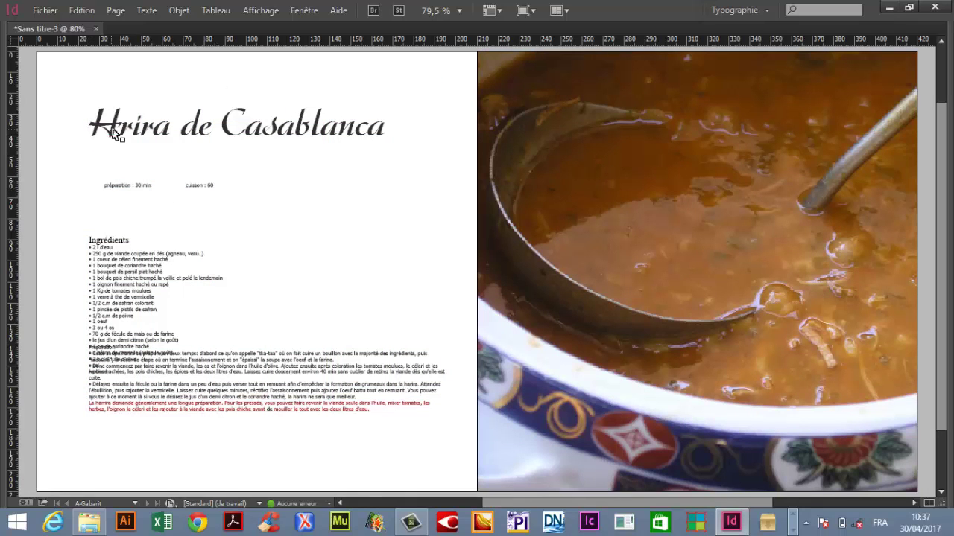
Step: Try to move the title up 5 mm so its frame rests on the 35 mm guide, and undo the move
key("w")
left_click(142, 190)
key("Tab")
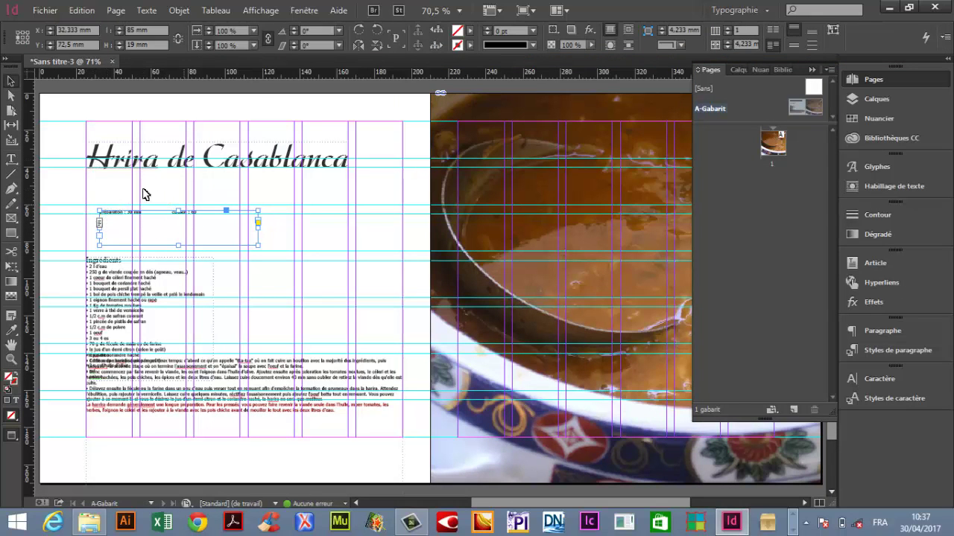
left_click_drag(135, 204, 213, 216)
left_click(70, 219)
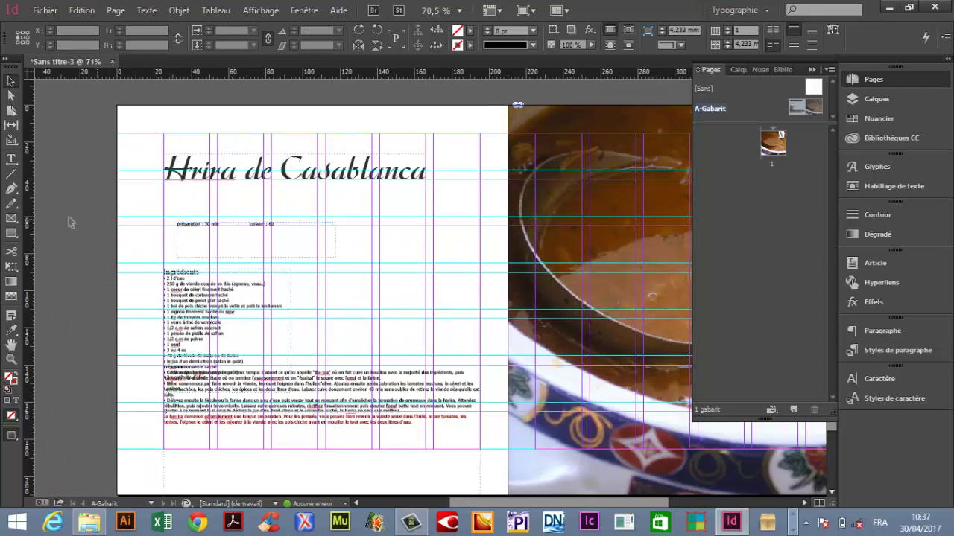
left_click(224, 176)
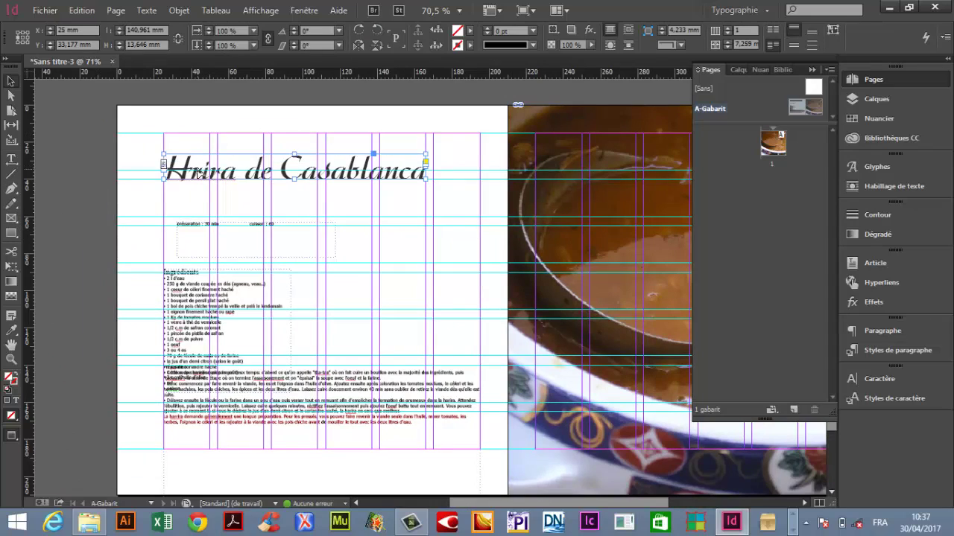
left_click_drag(201, 173, 195, 164)
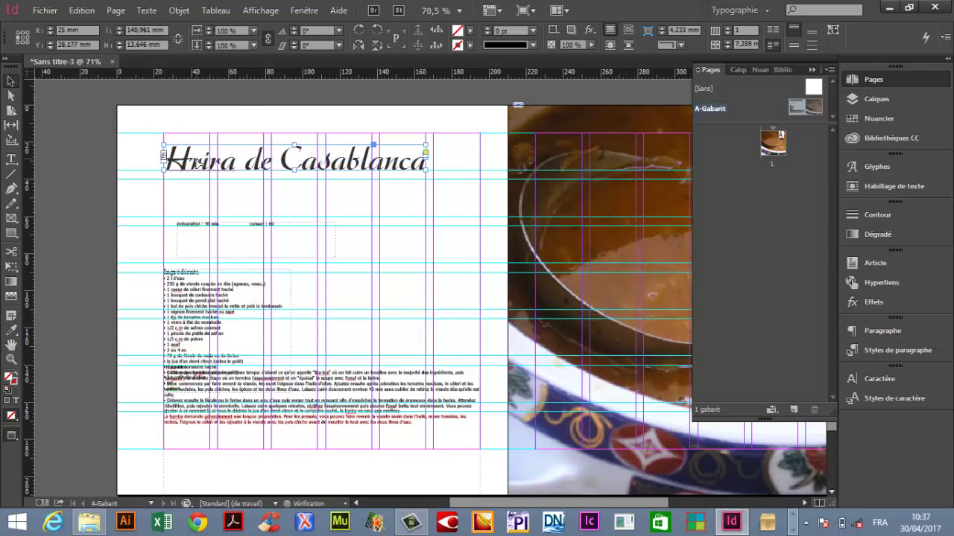
key("ctrl+z")
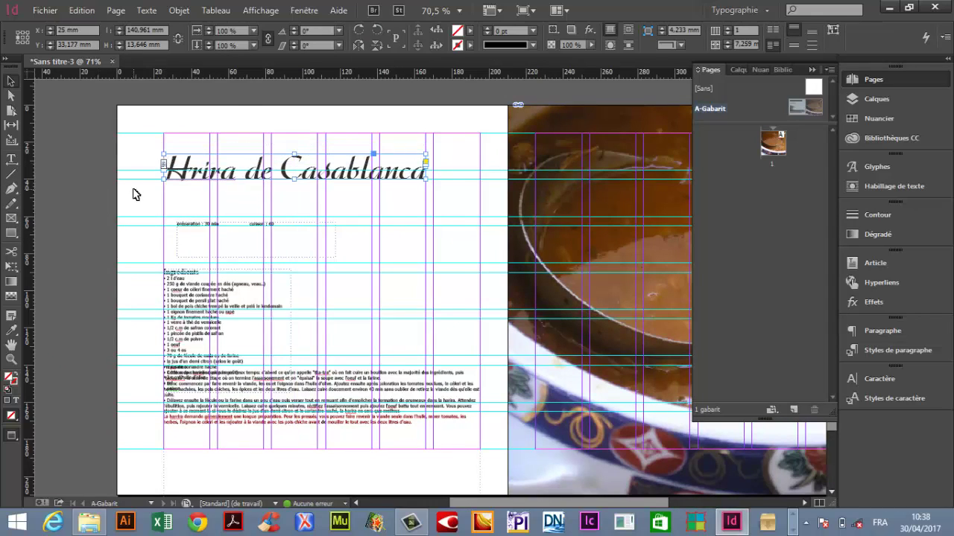
Step: Set the preparation and cooking time line below the title in the Exo font
left_click(200, 177)
double_click(210, 233)
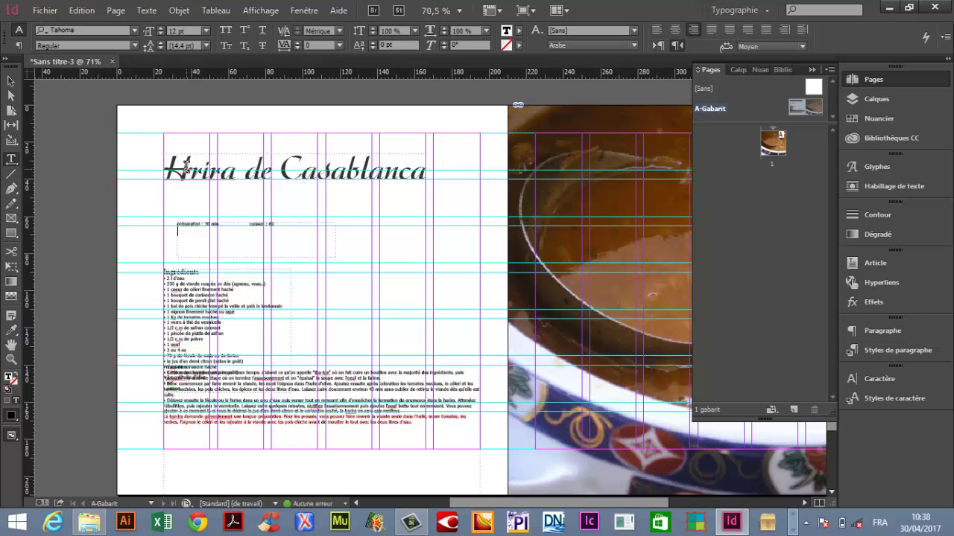
left_click(11, 80)
key("Tab")
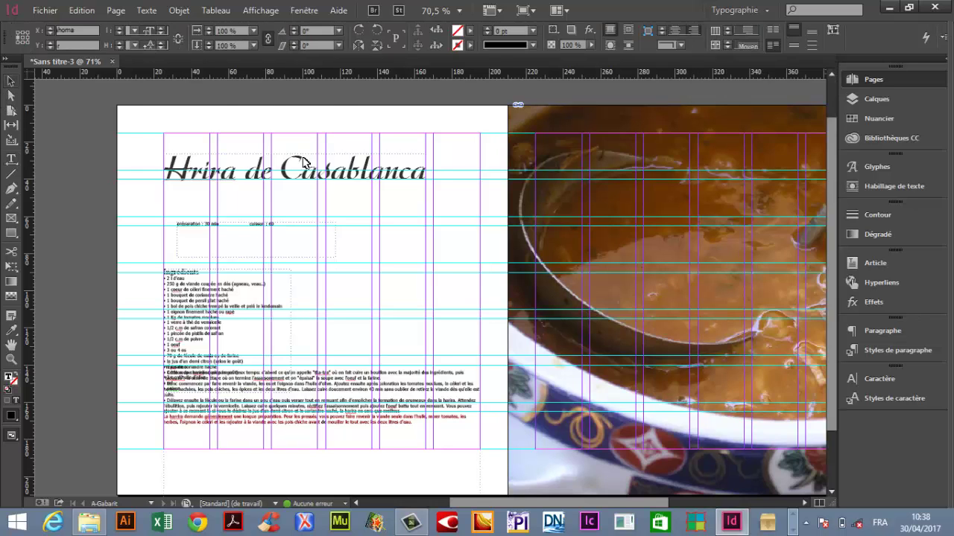
left_click_drag(82, 91, 447, 309)
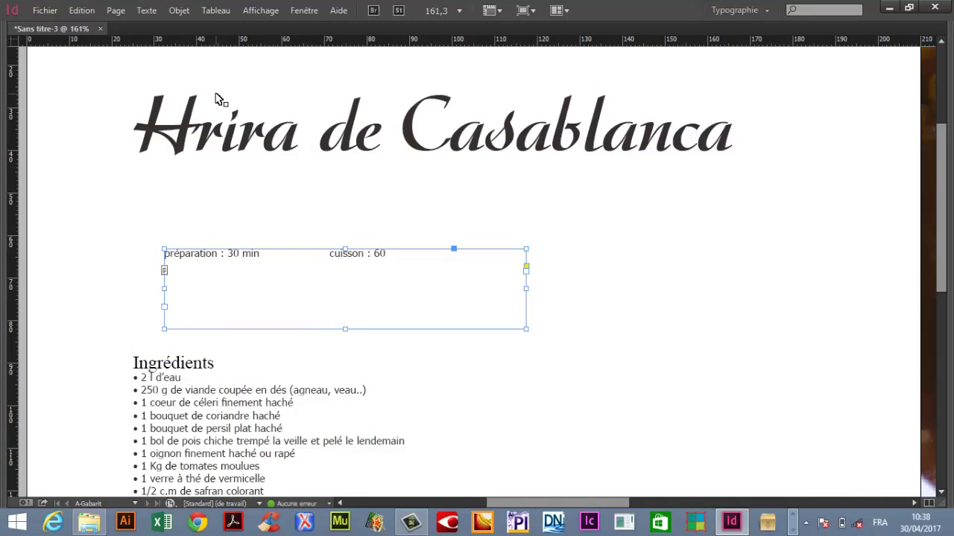
key("Tab")
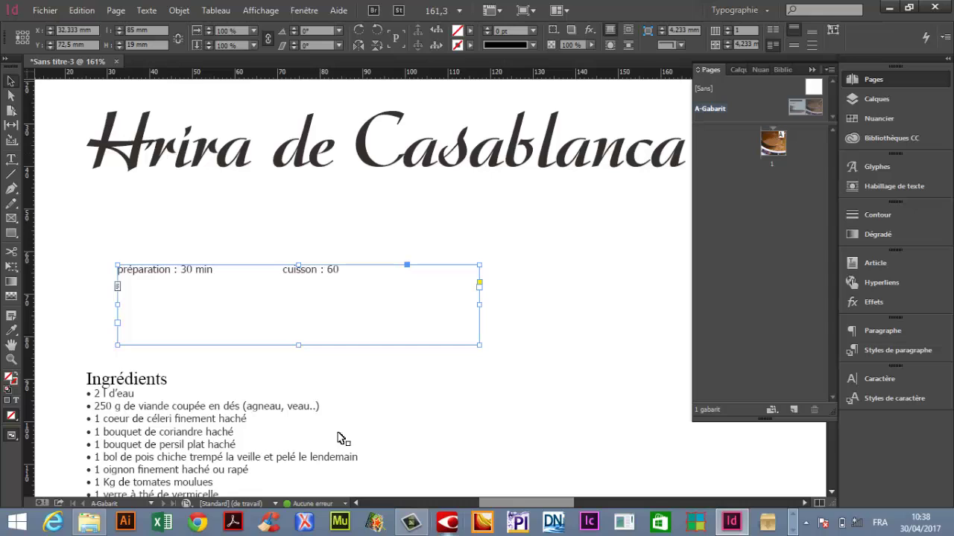
double_click(211, 275)
left_click_drag(153, 435, 172, 450)
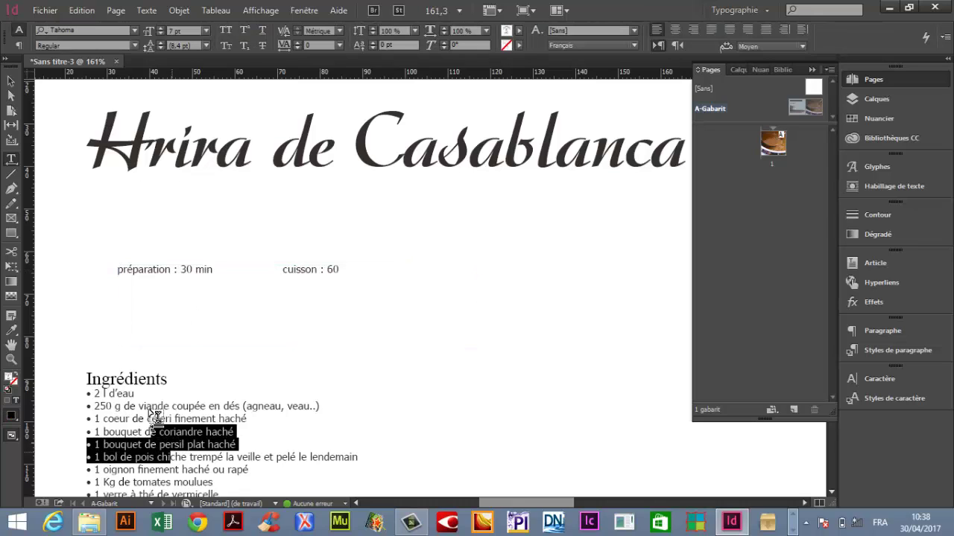
triple_click(169, 269)
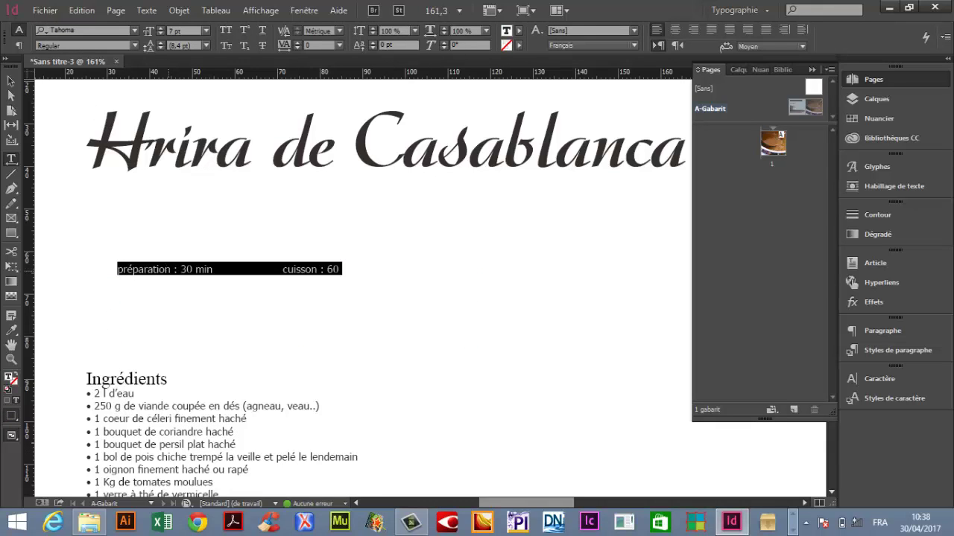
left_click(136, 31)
left_click(136, 31)
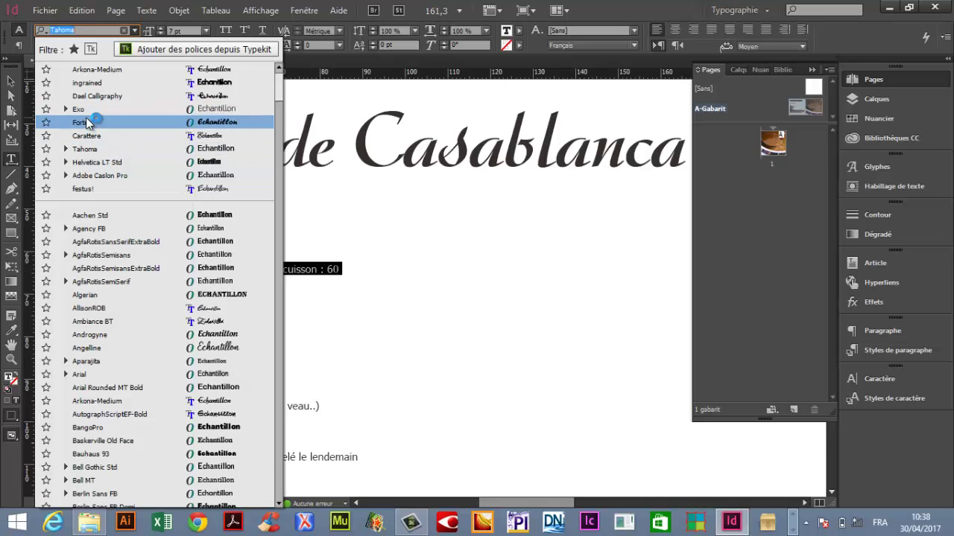
left_click(80, 111)
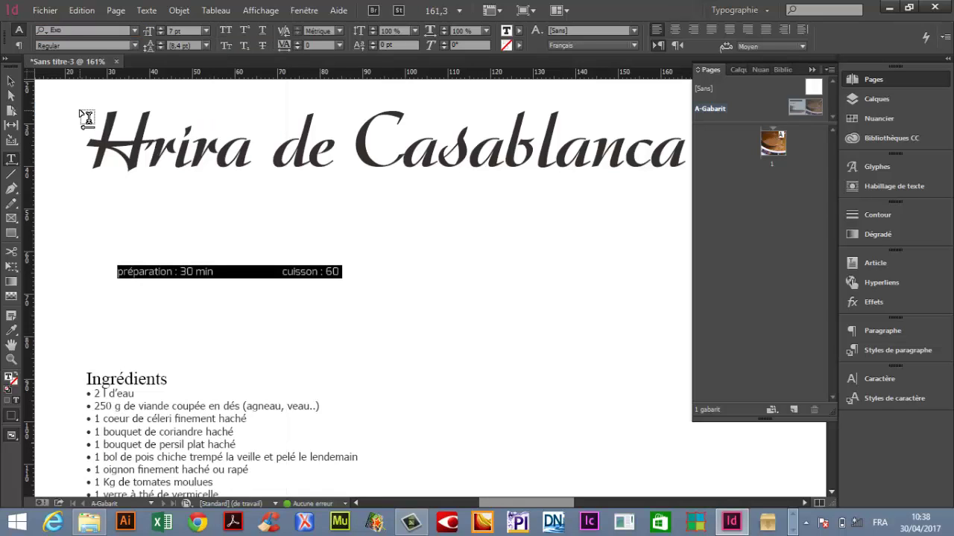
Step: Increase the font size of the whole preparation and cooking time line to 11 pt
left_click(11, 80)
left_click(234, 296)
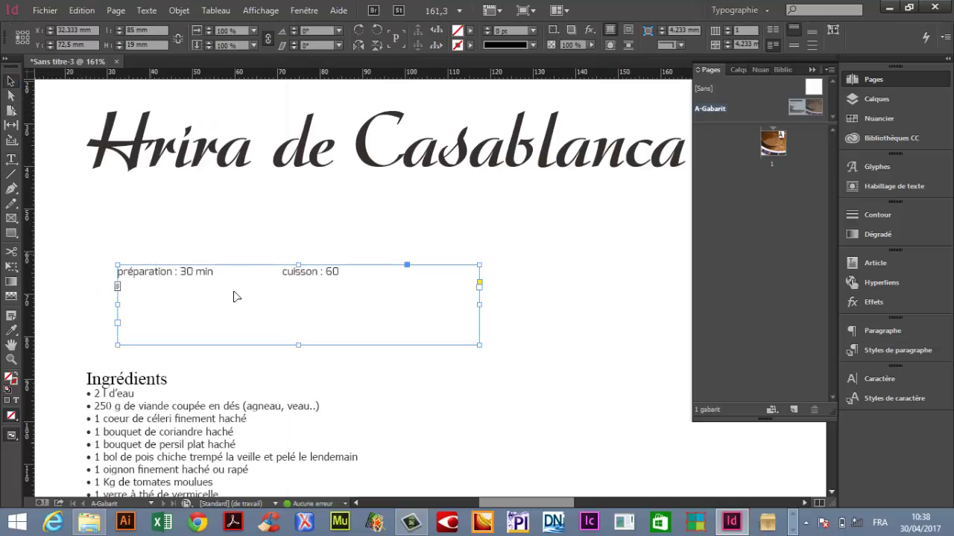
double_click(148, 271)
key("ctrl+a")
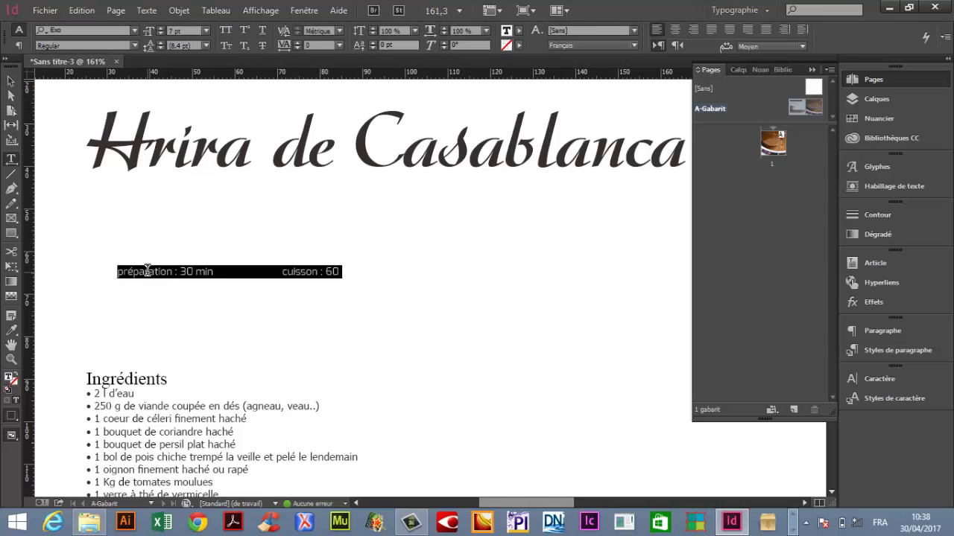
left_click(161, 29)
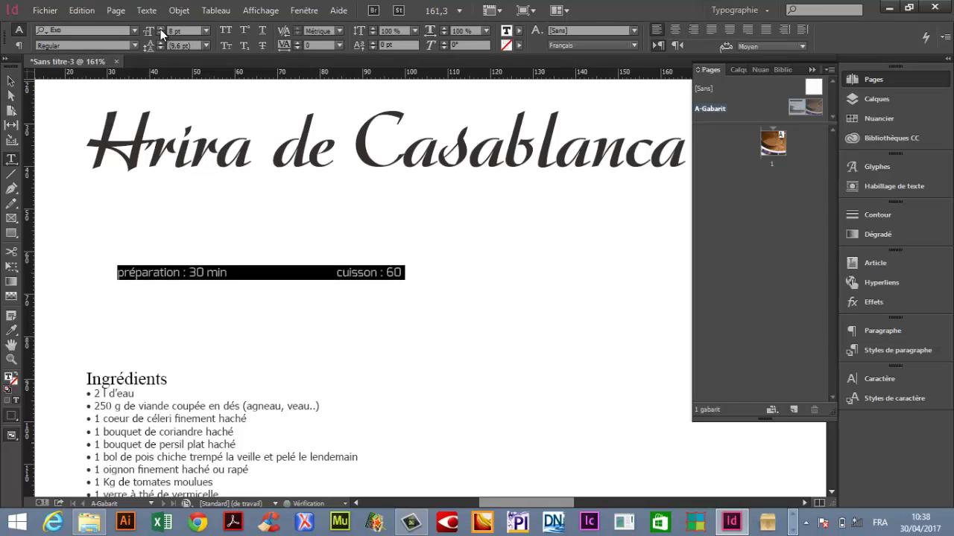
left_click(160, 29)
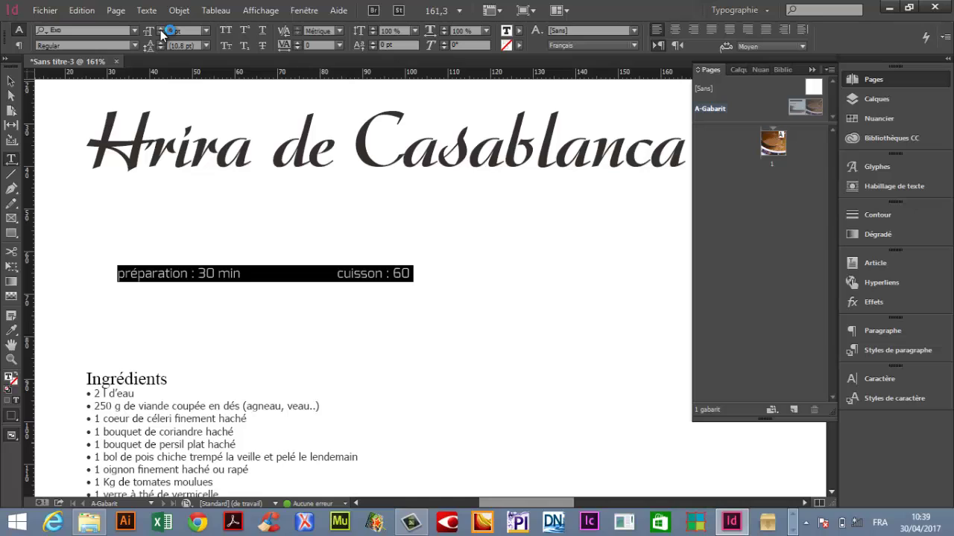
left_click(161, 27)
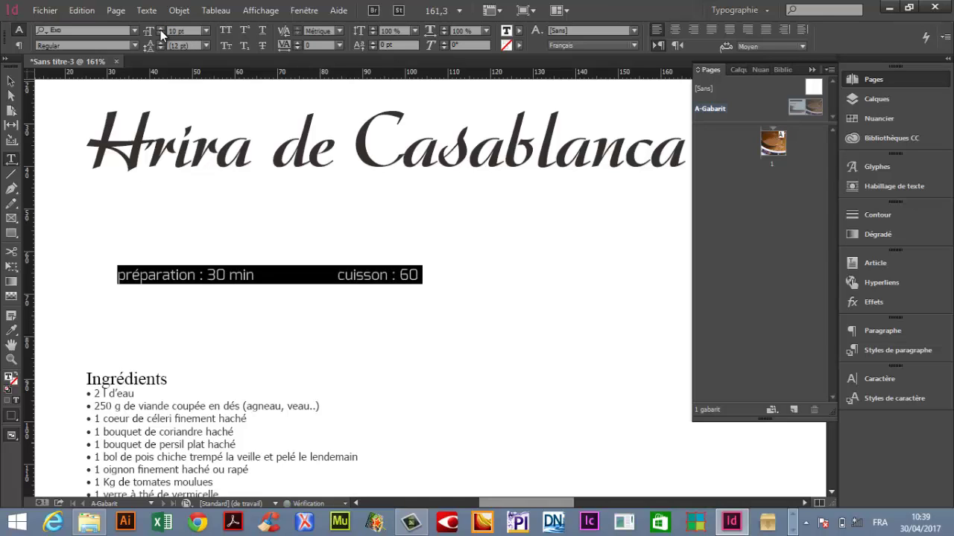
left_click(160, 28)
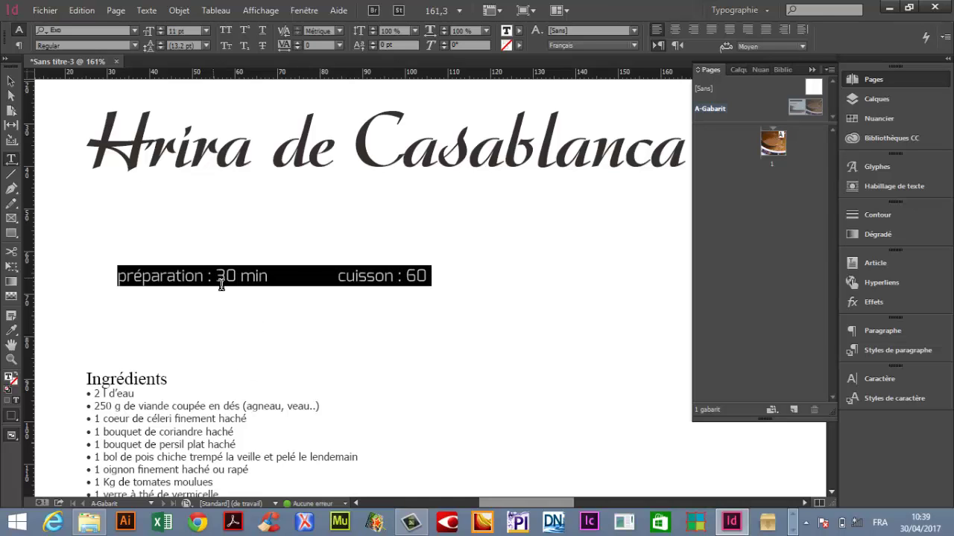
Step: Set the preparation time "30 min" in the DemiBold style
left_click(220, 280)
left_click_drag(217, 276, 273, 276)
left_click(136, 46)
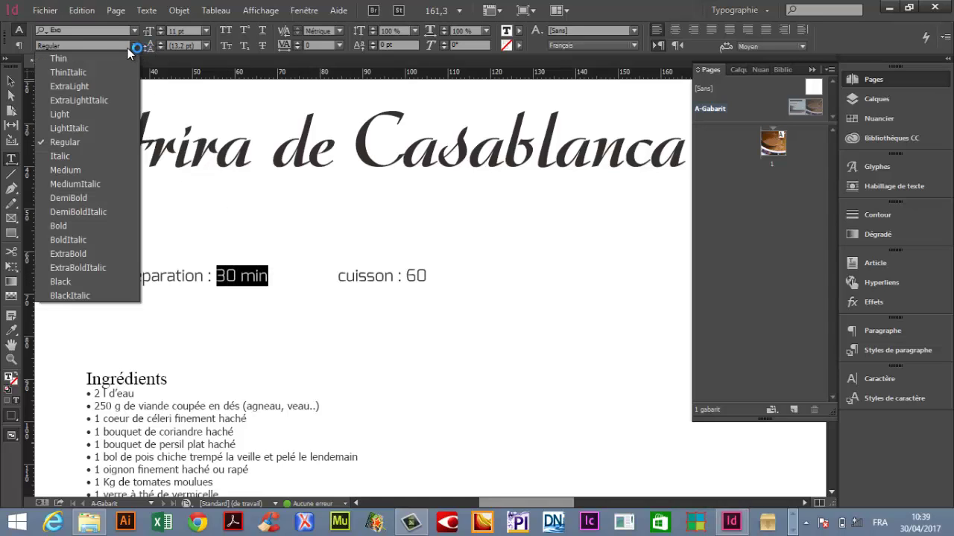
left_click(109, 199)
Step: Copy the text formatting of "30 min" onto the cooking time "60" with the Eyedropper tool
left_click(385, 276)
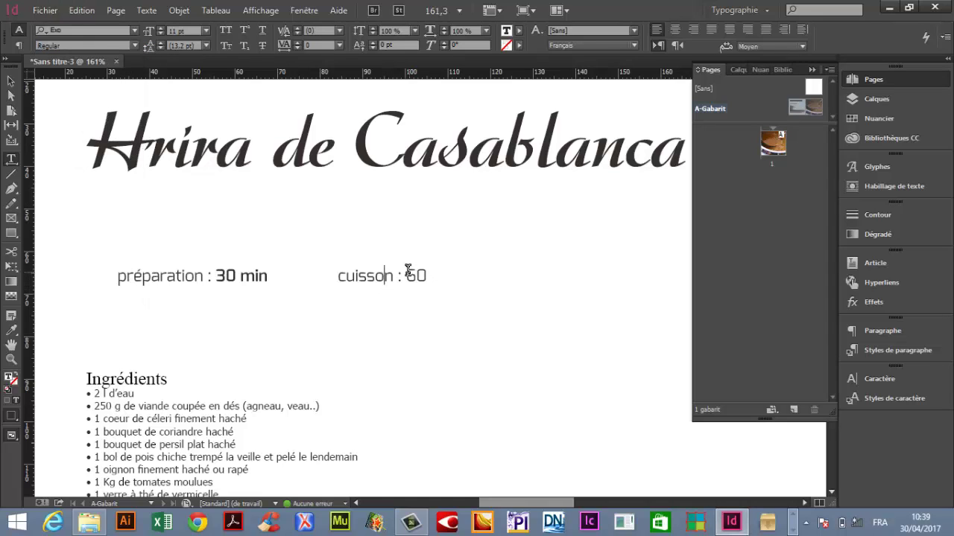
left_click_drag(406, 272, 440, 275)
left_click(11, 330)
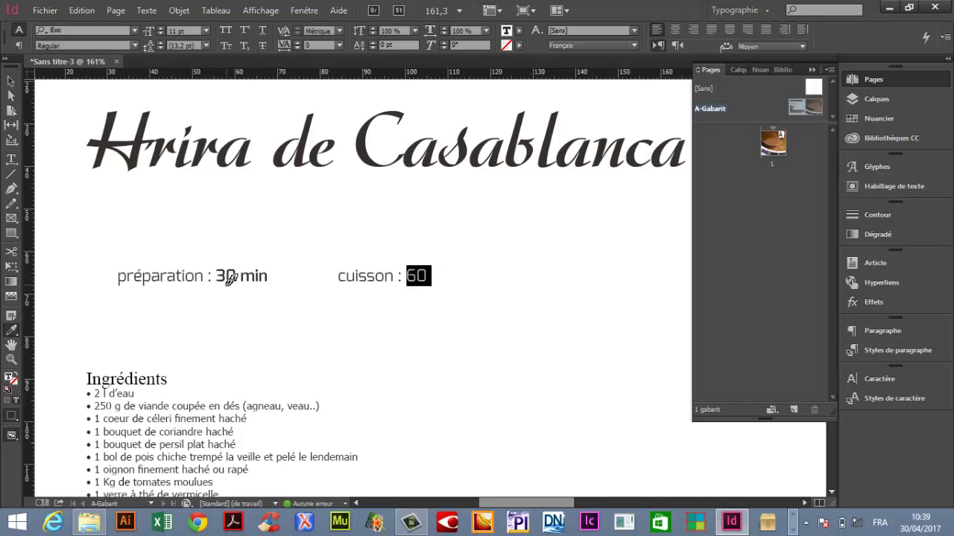
left_click(228, 282)
left_click(11, 80)
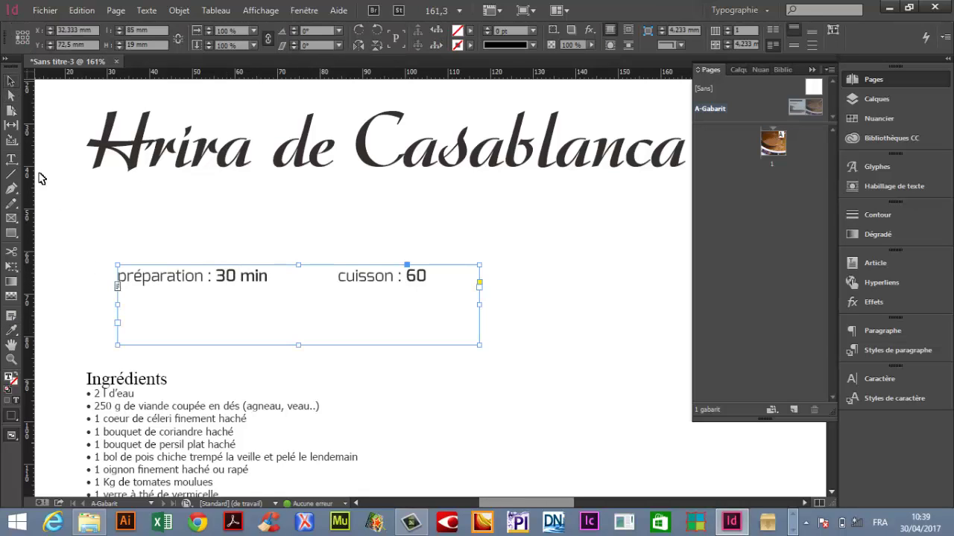
Step: Fit the time line's frame to its content and move it just below the title at X 25 mm, Y about 50.3 mm
key("ctrl+alt+c")
key("w")
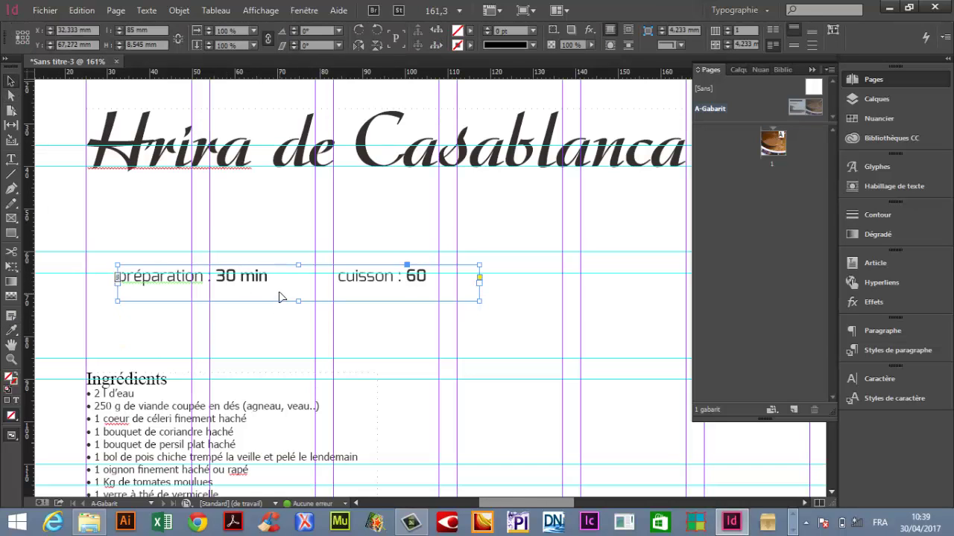
left_click_drag(273, 290, 247, 217)
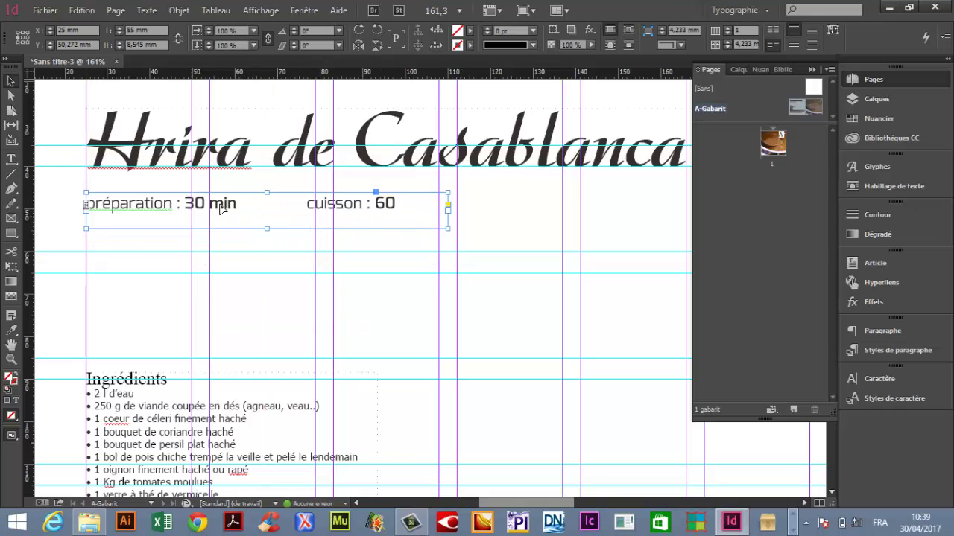
Step: Copy the unit "min" from the preparation time and paste it after the cooking time to read "60 min"
double_click(212, 202)
left_click_drag(213, 202, 237, 204)
key("ctrl+c")
left_click(400, 202)
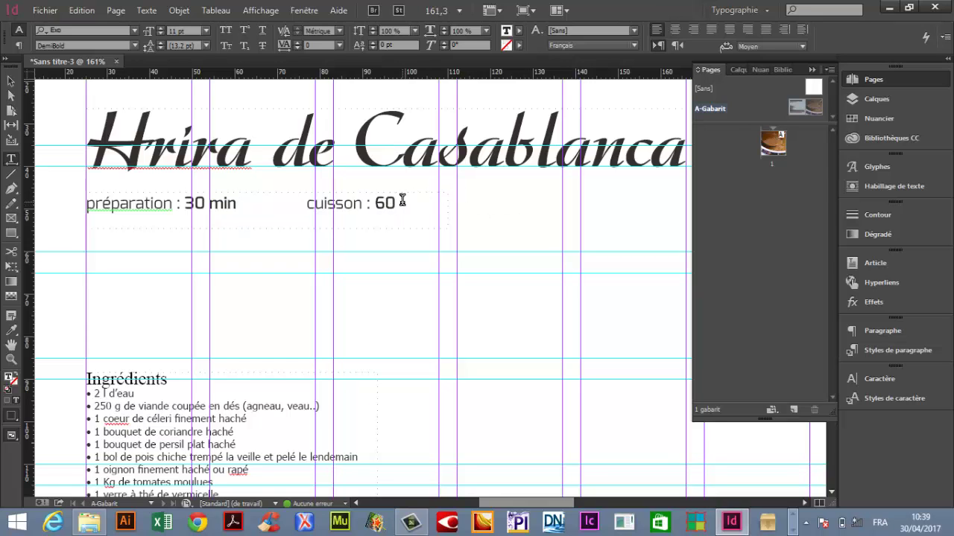
key("ctrl+v")
left_click(11, 81)
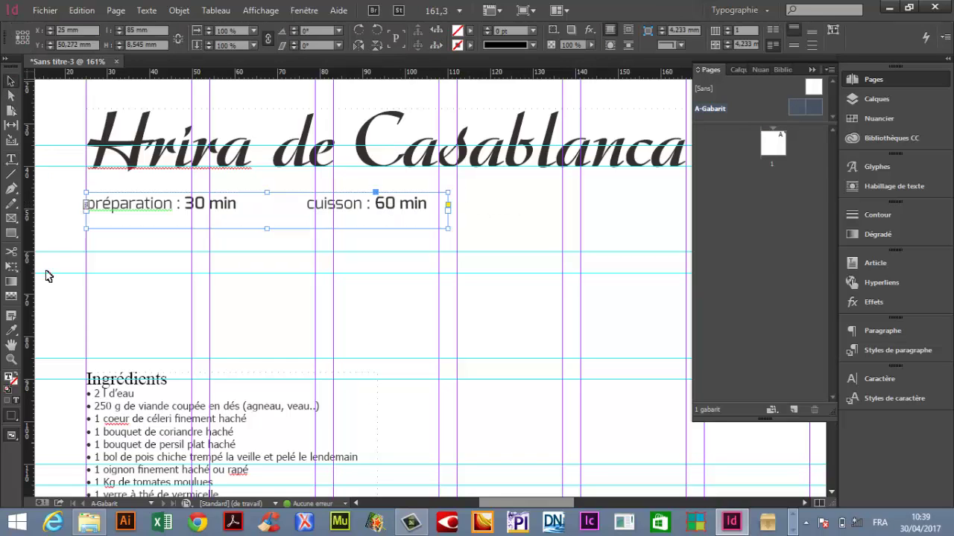
Step: Examine the whole spread with and without guides to check the time line's placement under the title
left_click(37, 295)
double_click(16, 344)
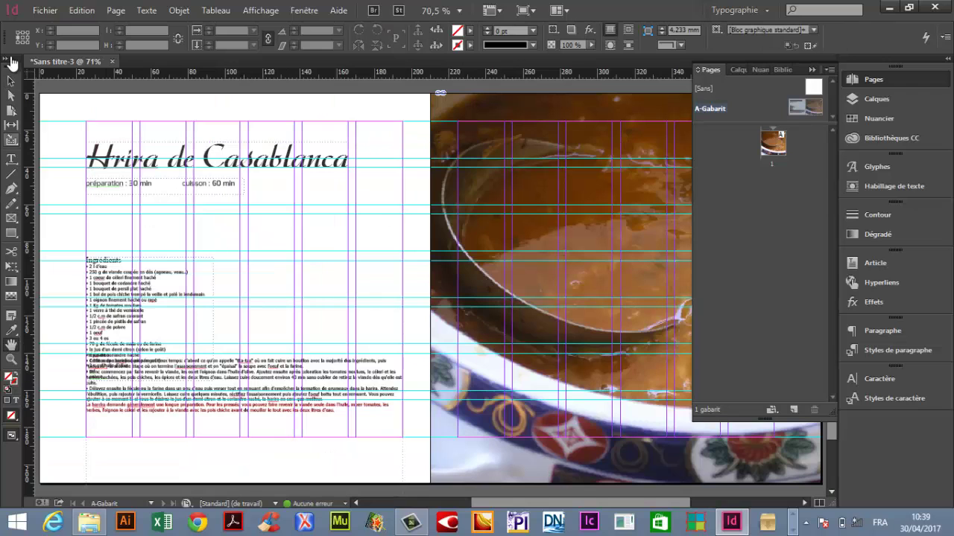
key("Tab")
key("w")
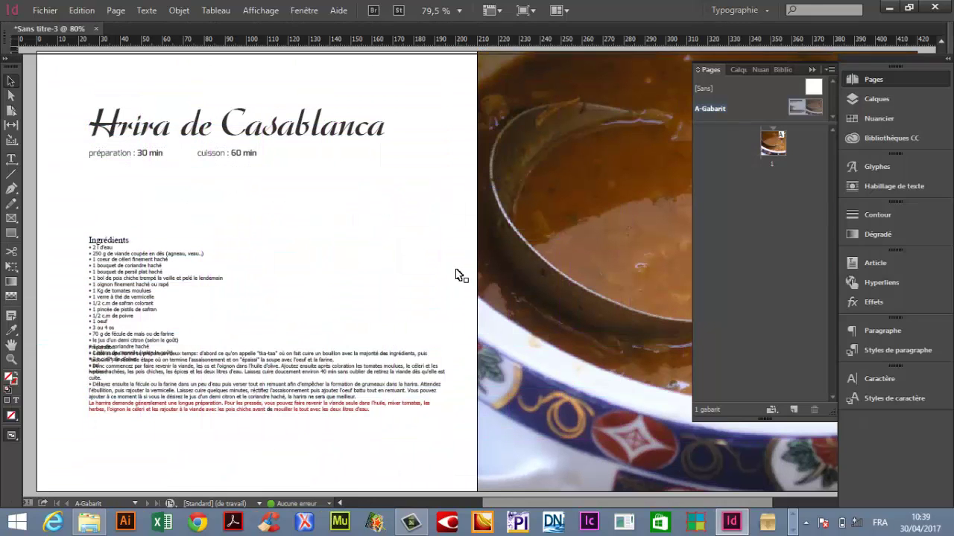